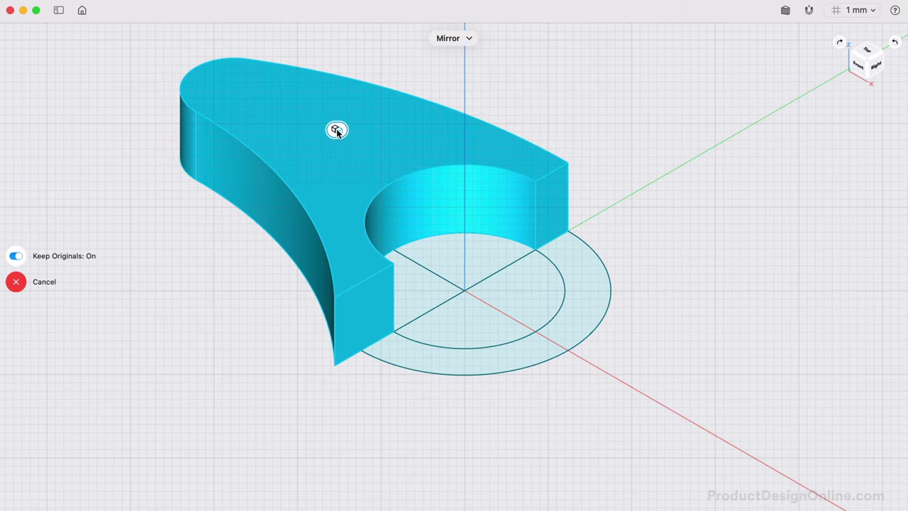
# Mirror the holder half across its front face and pick the joined body for edge rounding
pyautogui.click(356, 320)
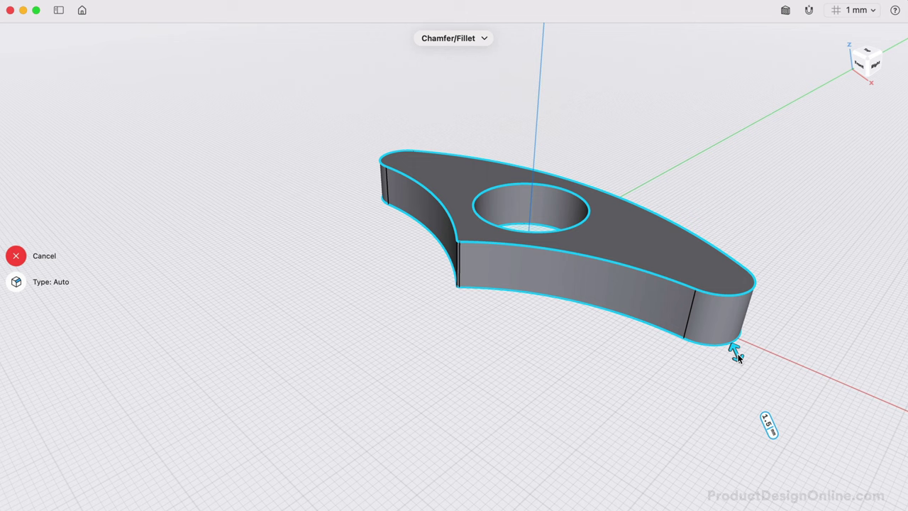
pyautogui.click(741, 362)
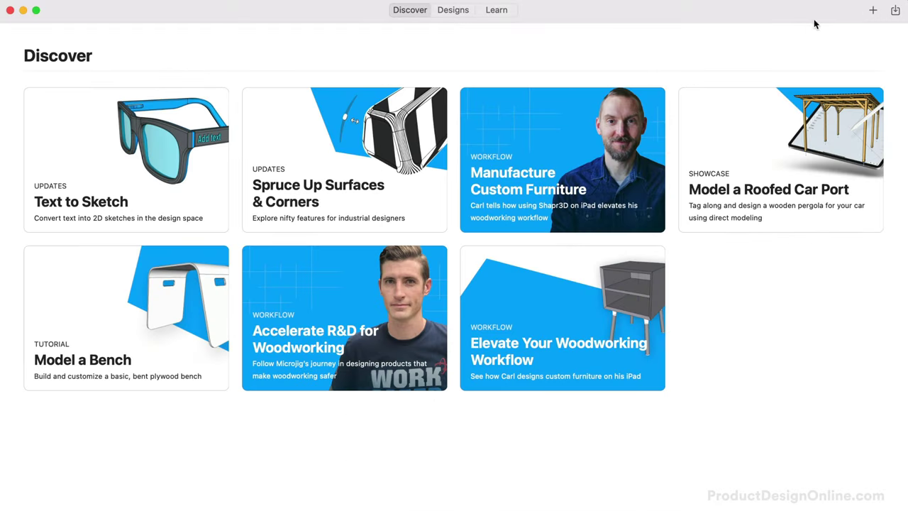
# Create a new design, switch its units from Inch to Millimeter, and hide the side panel
pyautogui.click(871, 12)
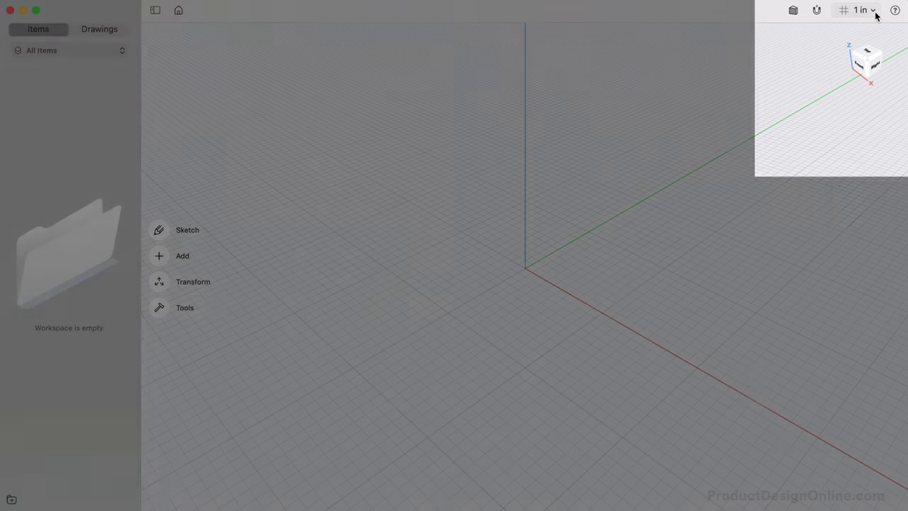
pyautogui.click(874, 11)
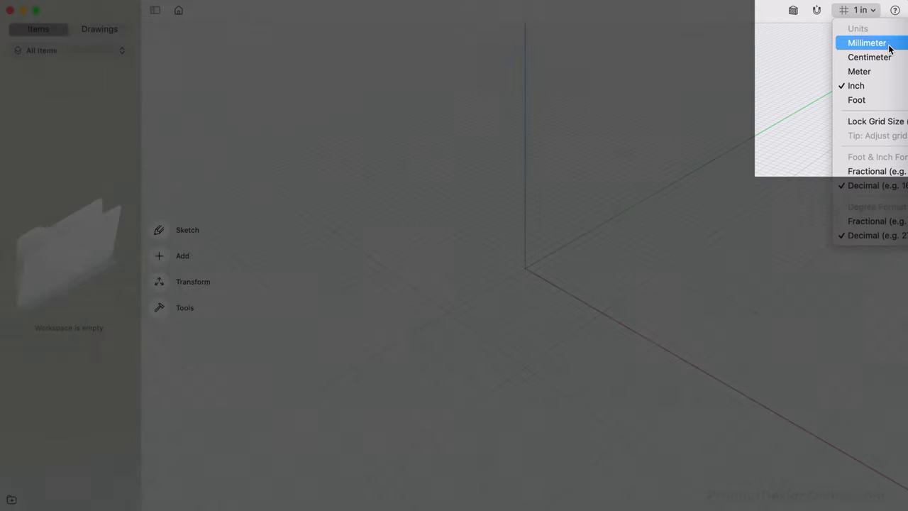
pyautogui.click(887, 44)
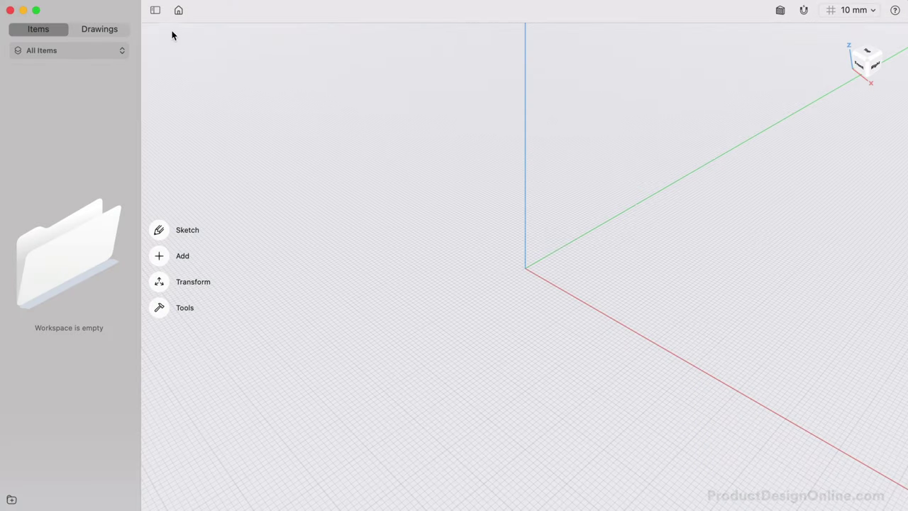
pyautogui.click(155, 11)
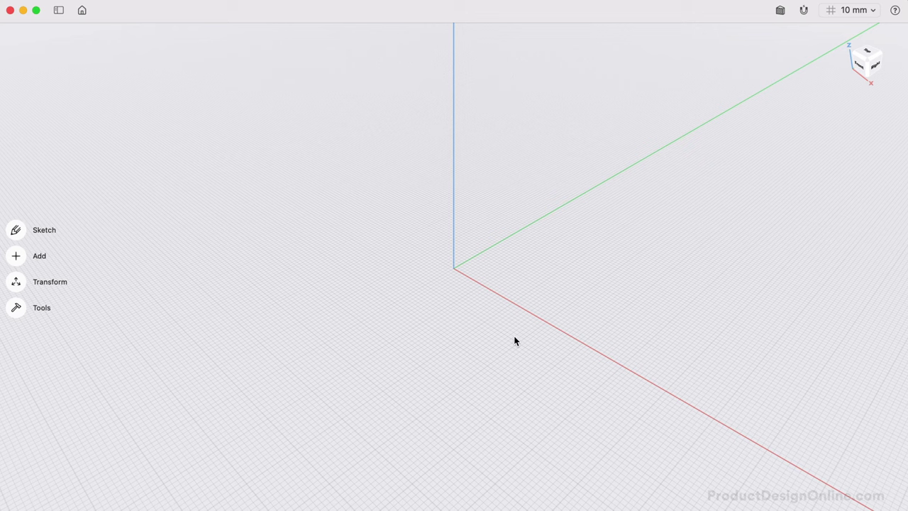
# Start a sketch on the ground plane and choose the Circle tool
pyautogui.scroll(5, 438, 310)
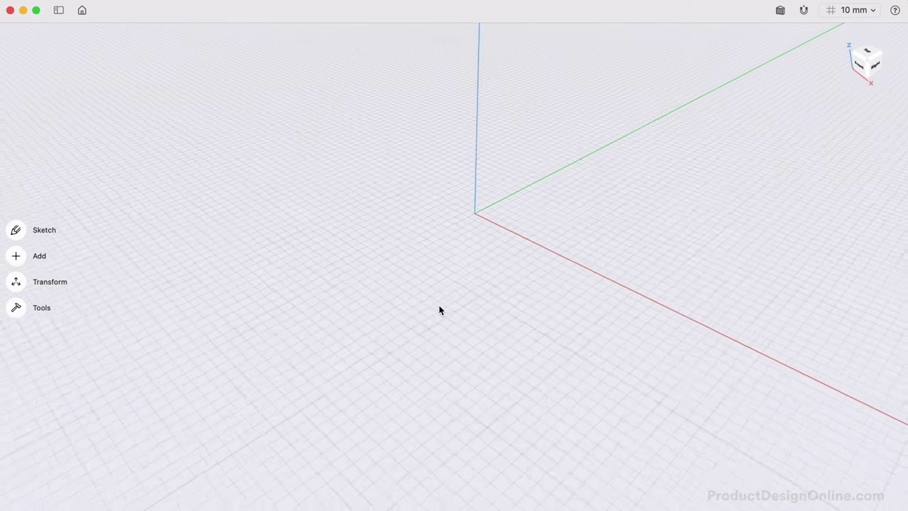
pyautogui.scroll(-3, 439, 310)
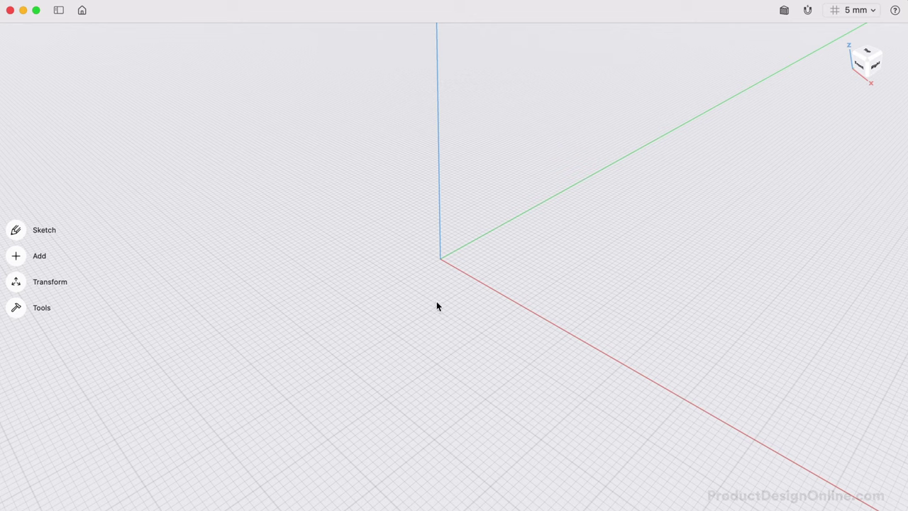
pyautogui.click(17, 231)
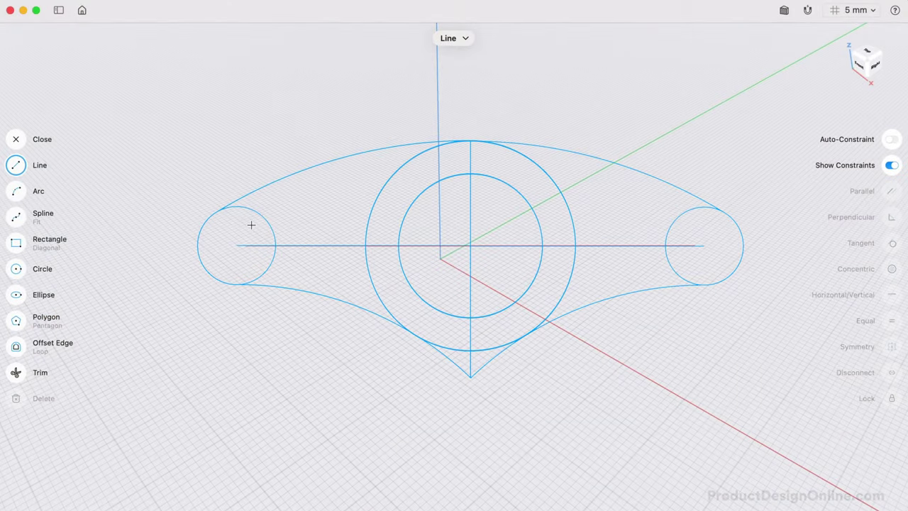
pyautogui.click(15, 270)
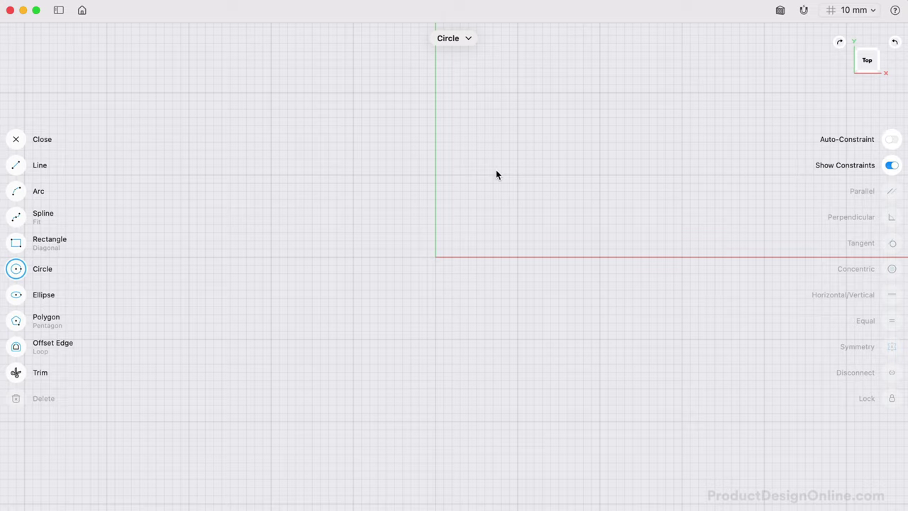
# Draw a 12 mm circle centred on the sketch origin
pyautogui.click(434, 257)
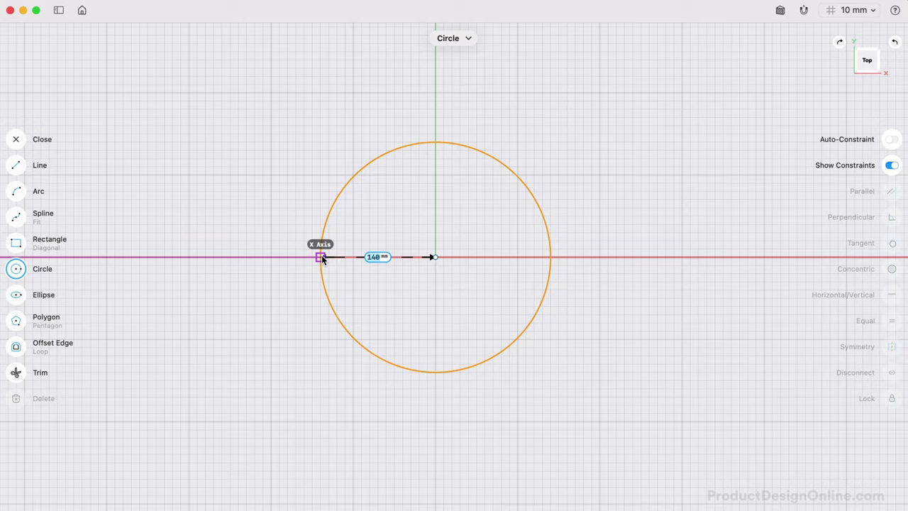
pyautogui.write('12')
pyautogui.press('Return')
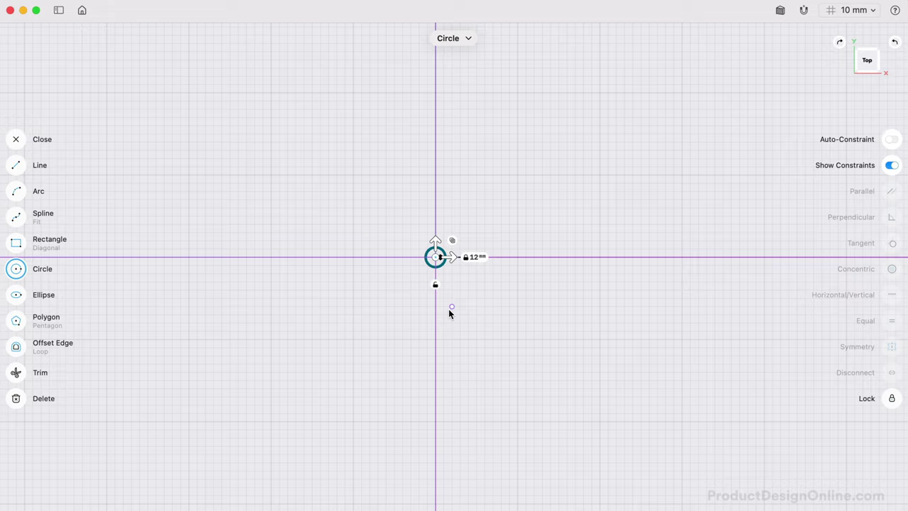
# Zoom to fit the circle and begin a second circle from the same centre
pyautogui.press('f')
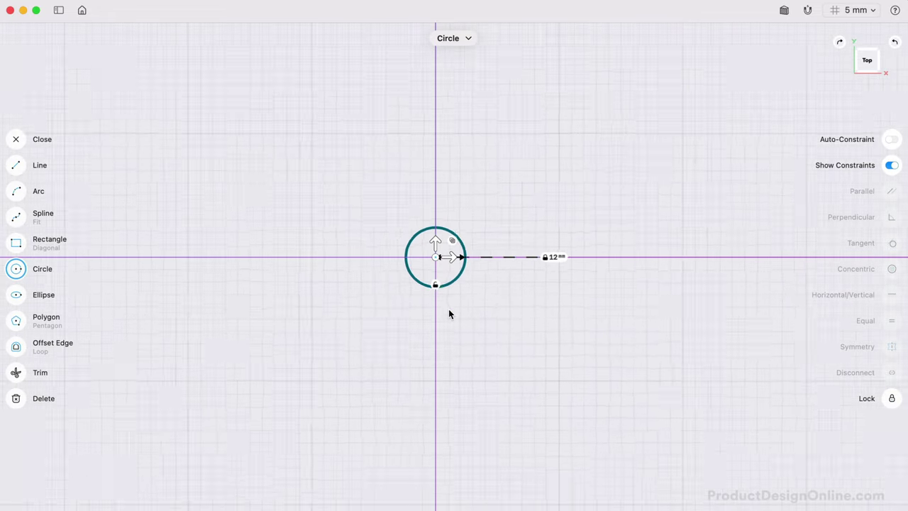
pyautogui.scroll(5, 448, 309)
pyautogui.scroll(-4, 449, 309)
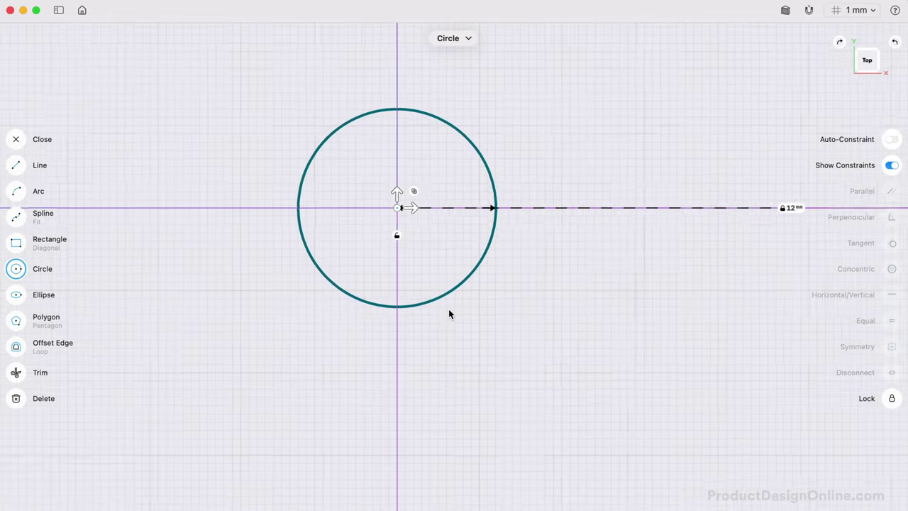
pyautogui.scroll(5, 449, 312)
pyautogui.hscroll(-3, 448, 313)
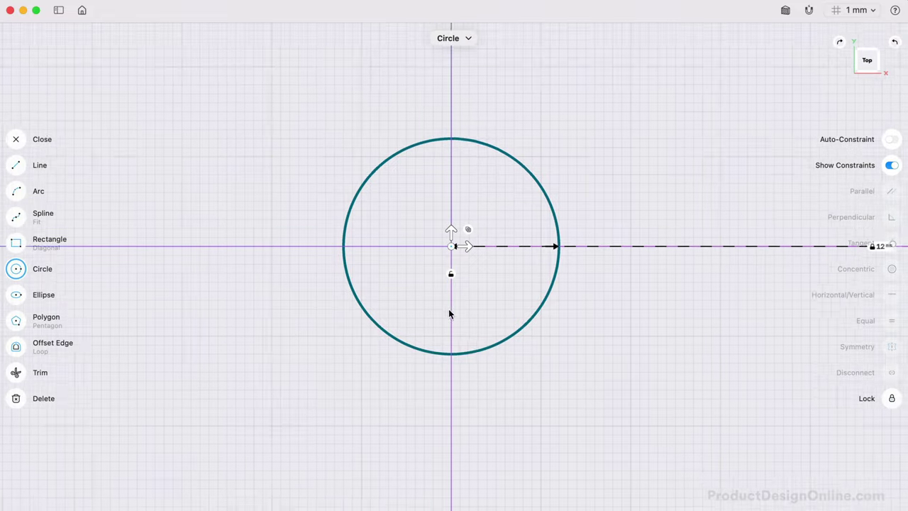
pyautogui.scroll(-3, 448, 309)
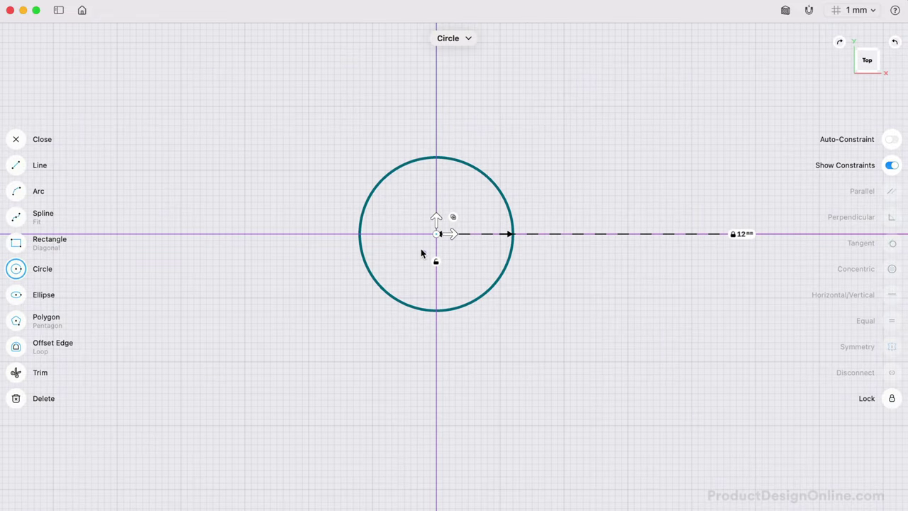
pyautogui.scroll(2, 422, 243)
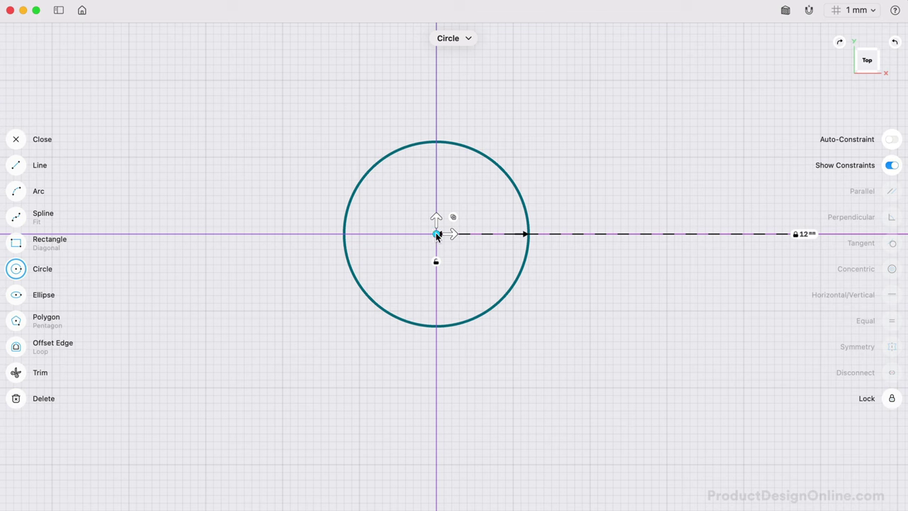
pyautogui.click(436, 232)
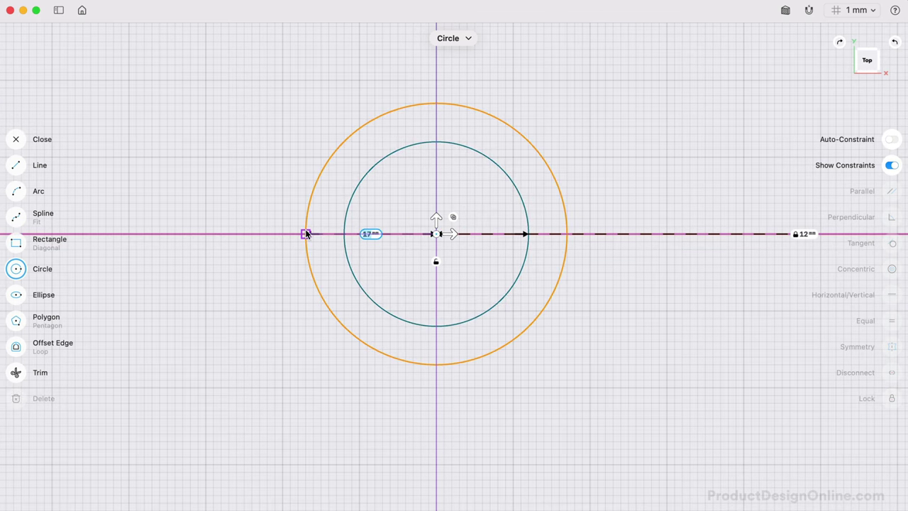
# Cancel the unfinished circle and draw a concentric 20 mm circle using the circle search
pyautogui.press('Escape')
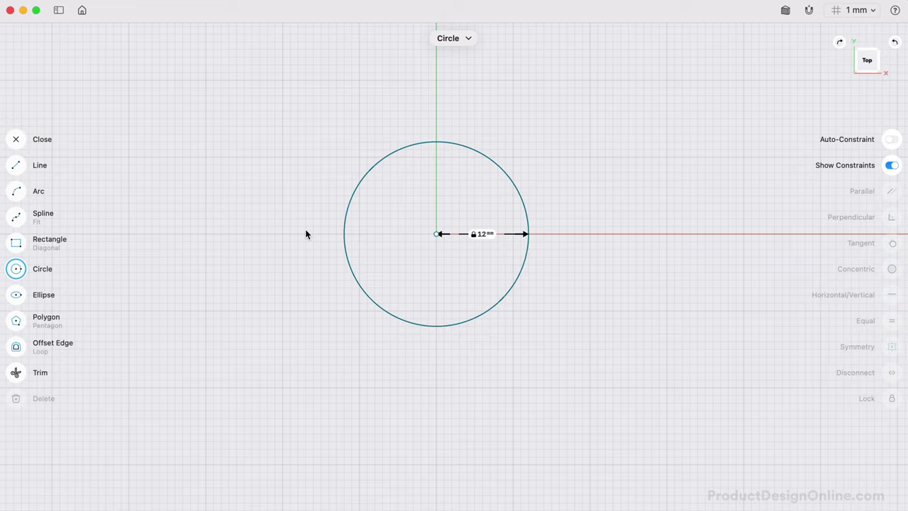
pyautogui.write('circle')
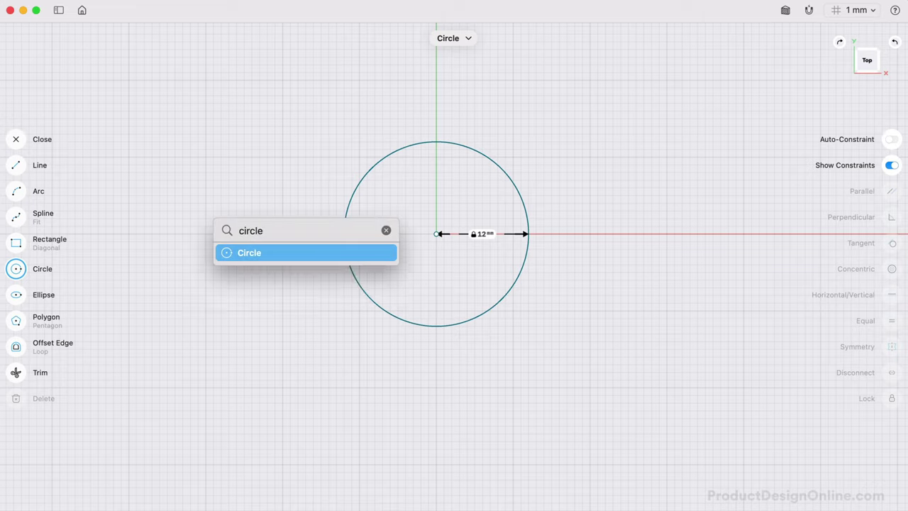
pyautogui.press('Return')
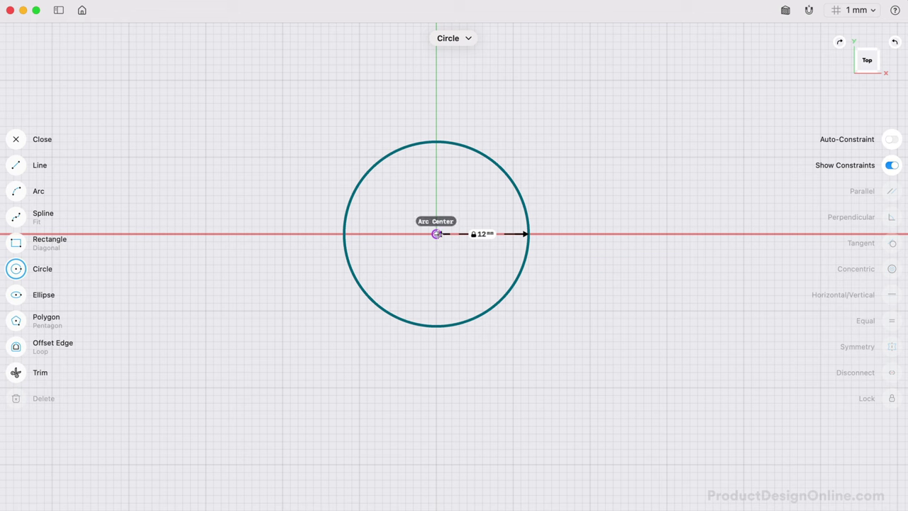
pyautogui.click(436, 234)
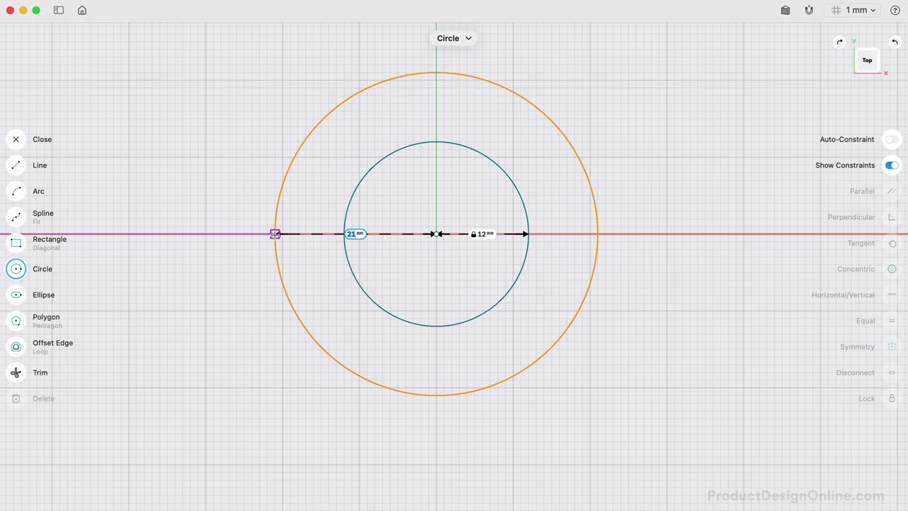
pyautogui.write('20')
pyautogui.press('Return')
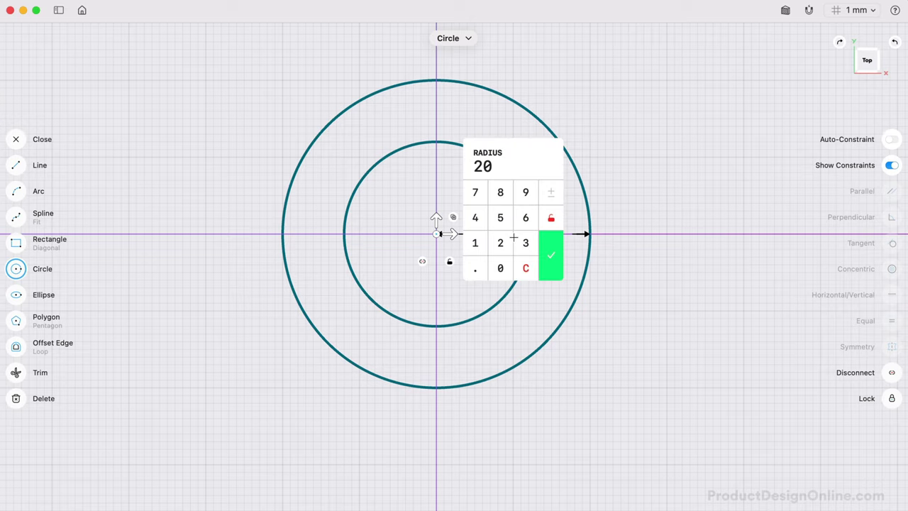
# Change the outer circle's radius to 17.5 mm on the keypad
pyautogui.click(476, 243)
pyautogui.click(475, 198)
pyautogui.click(475, 269)
pyautogui.click(501, 222)
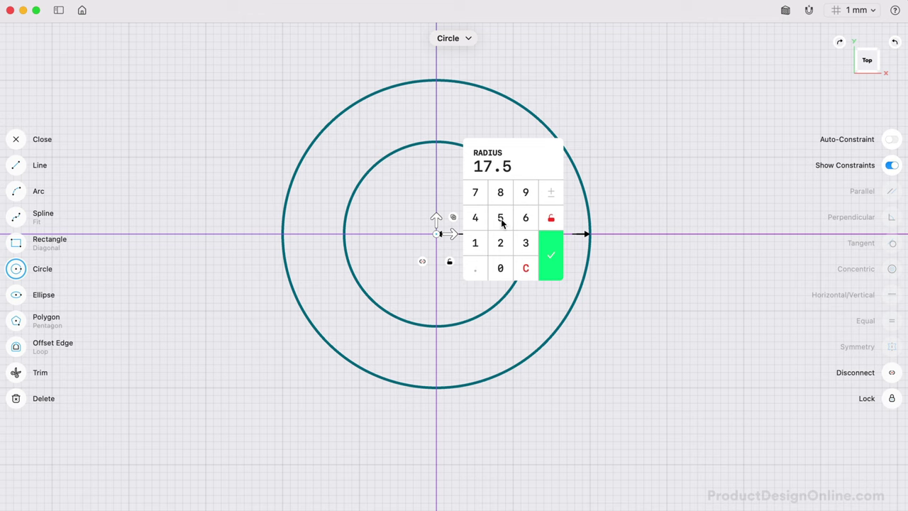
pyautogui.click(545, 257)
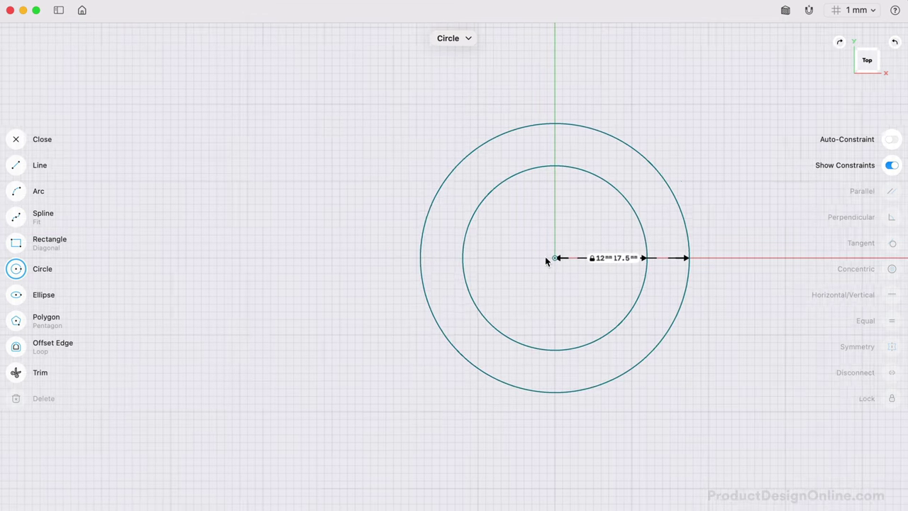
# Draw a 6.5 mm radius circle left of the rings and drag its centre level with the origin
pyautogui.click(243, 211)
pyautogui.write('6.5')
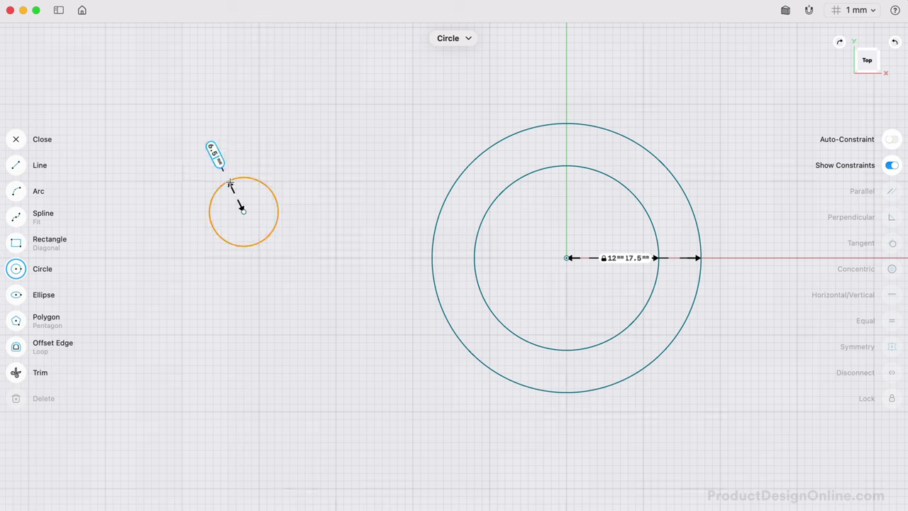
pyautogui.press('Return')
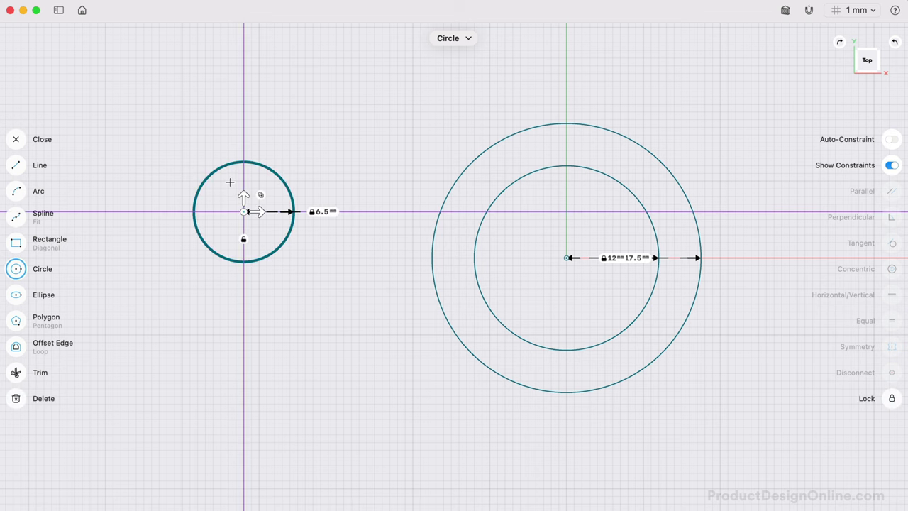
pyautogui.press('Escape')
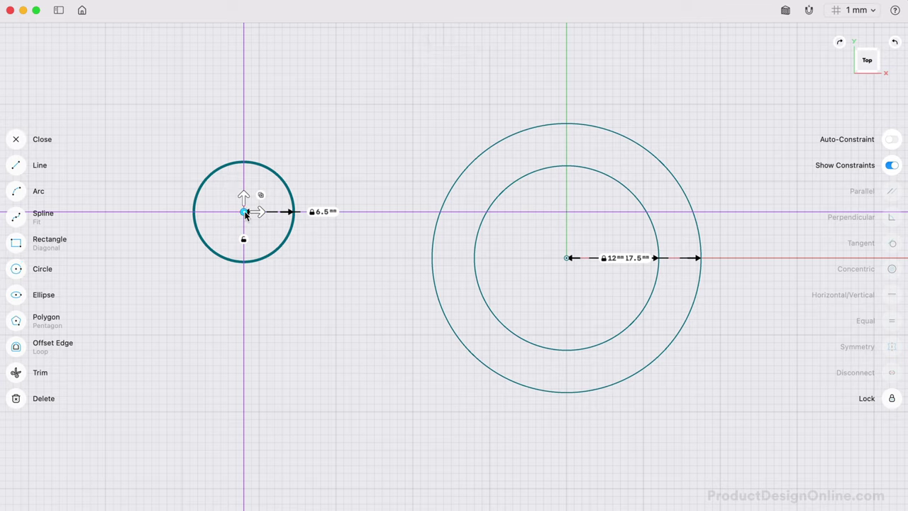
pyautogui.moveTo(245, 214); pyautogui.dragTo(228, 258)
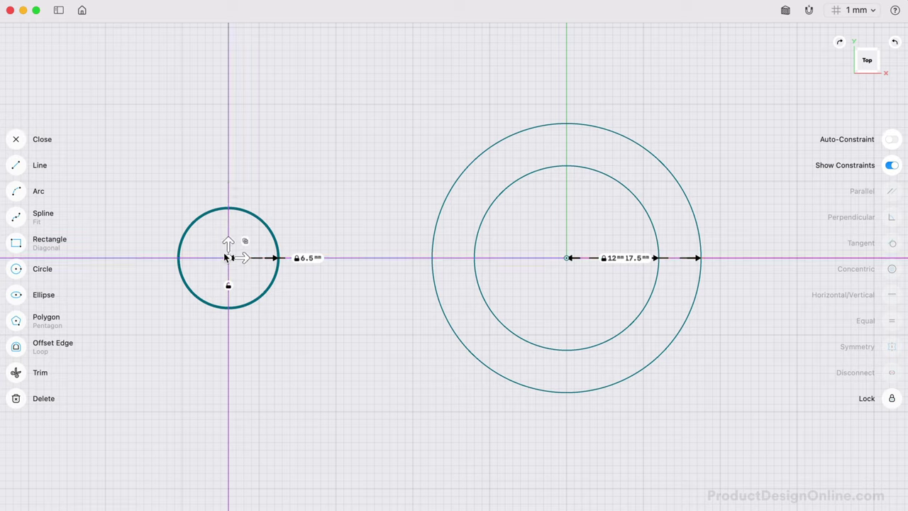
pyautogui.click(208, 388)
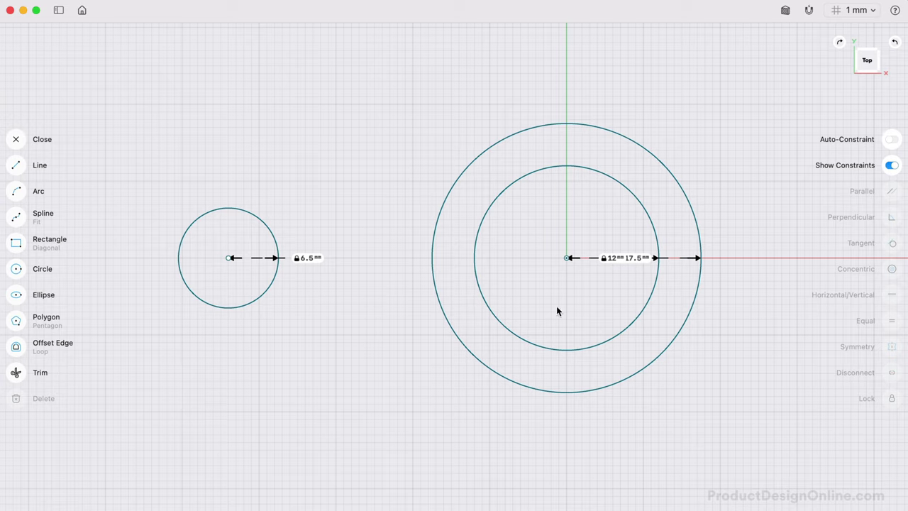
# Set a 39 mm distance between the small circle's centre and the concentric centre, then nudge it upward
pyautogui.click(228, 259)
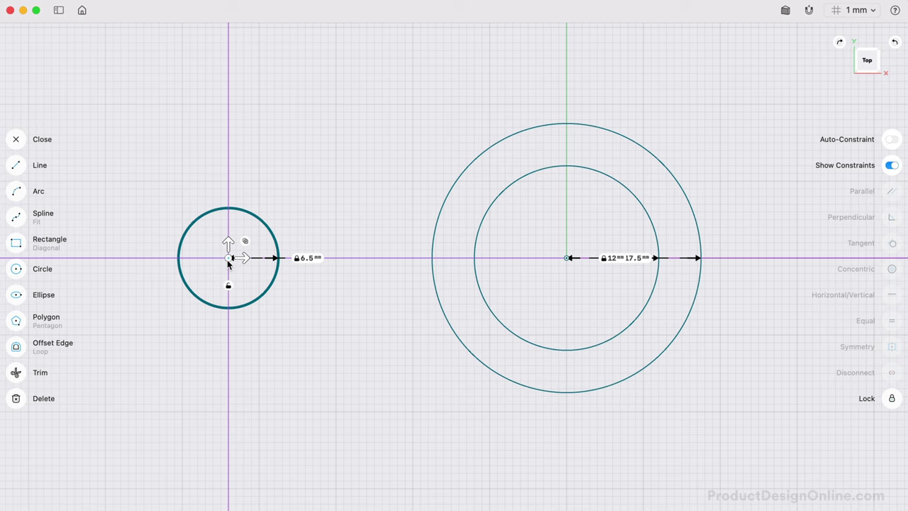
pyautogui.click(566, 258)
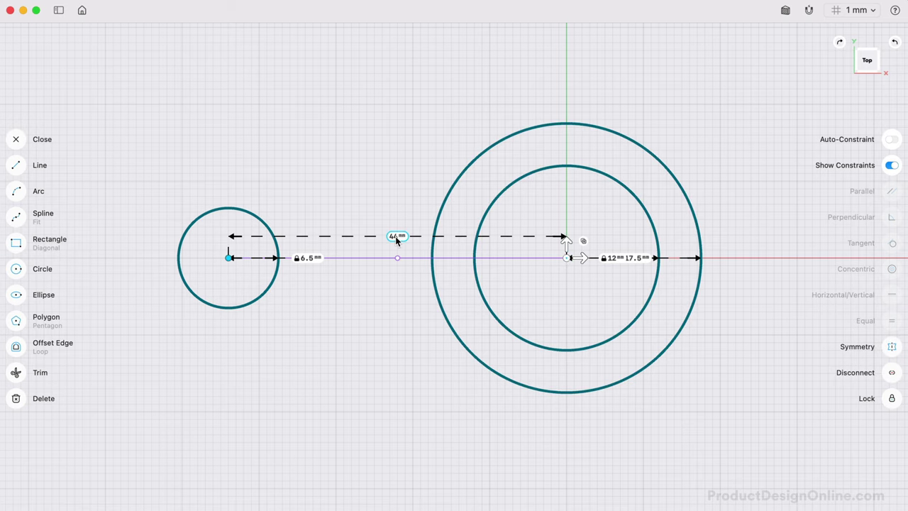
pyautogui.click(396, 239)
pyautogui.click(409, 260)
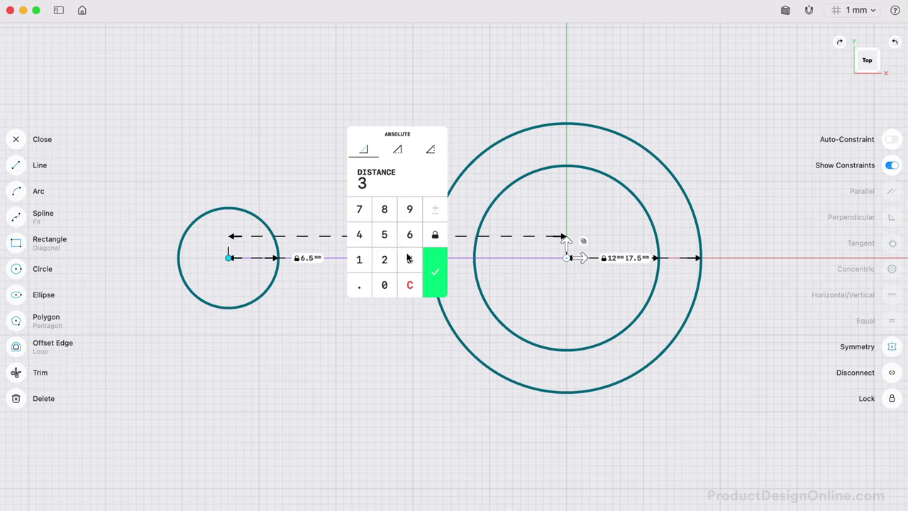
pyautogui.click(409, 209)
pyautogui.click(430, 271)
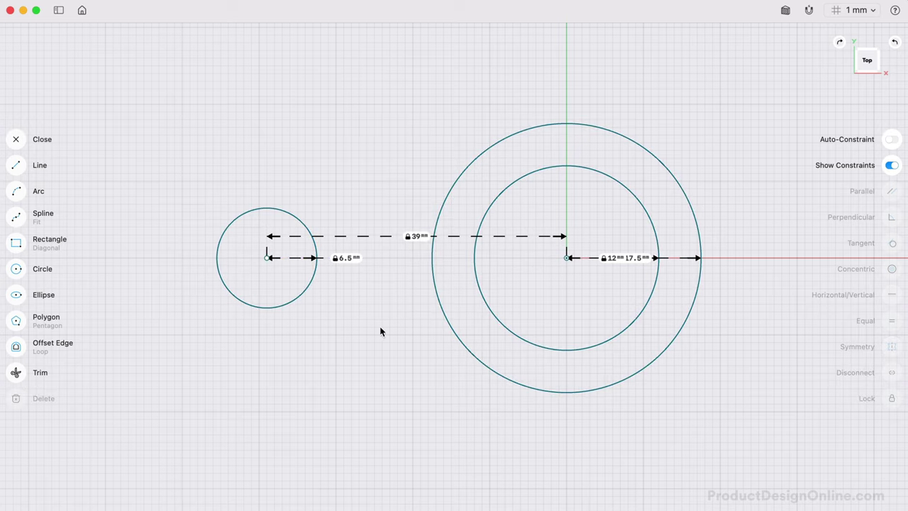
pyautogui.click(301, 295)
pyautogui.moveTo(267, 246); pyautogui.dragTo(269, 196)
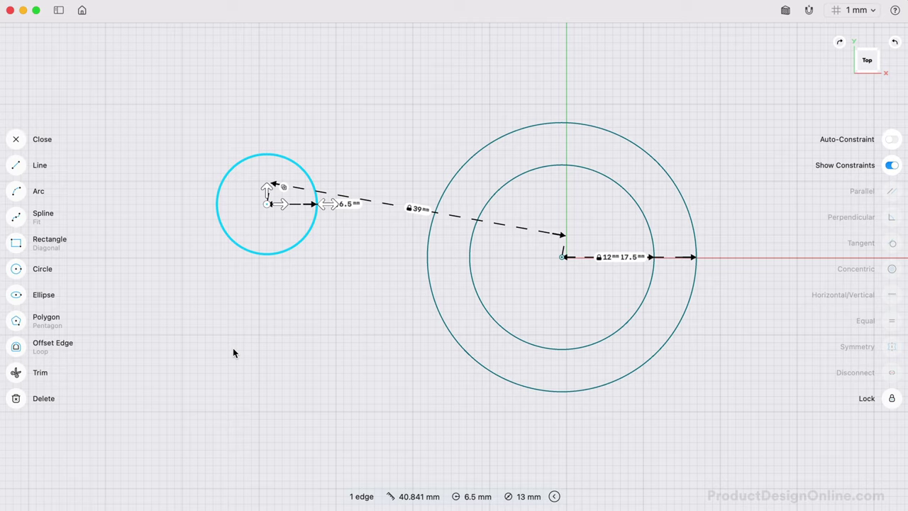
pyautogui.press('super+z')
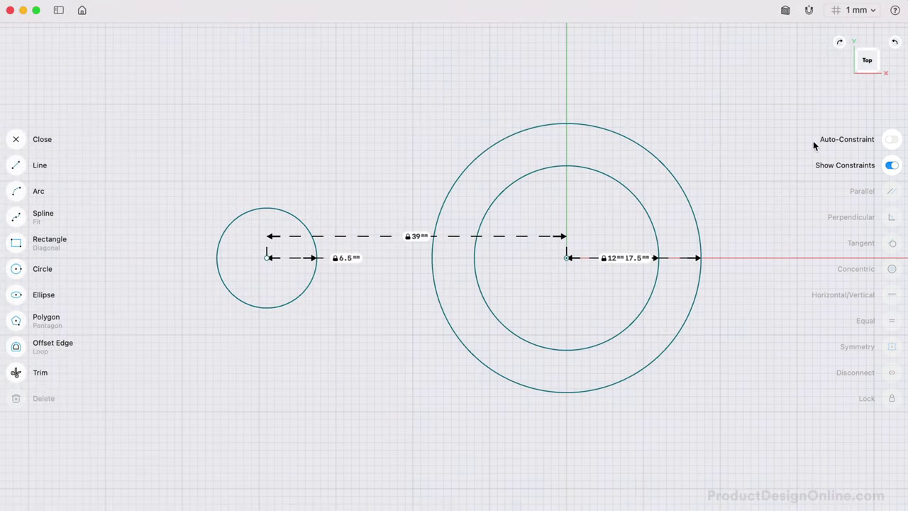
pyautogui.click(890, 140)
pyautogui.click(894, 141)
# Lock the shared centre point of the 12 mm and 17.5 mm circles, then deselect it
pyautogui.hscroll(3, 743, 217)
pyautogui.scroll(5, 743, 217)
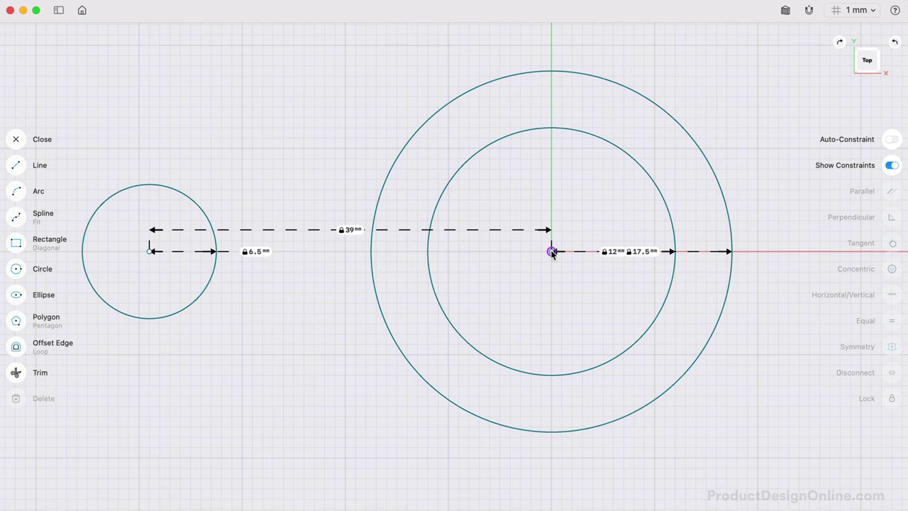
pyautogui.click(552, 252)
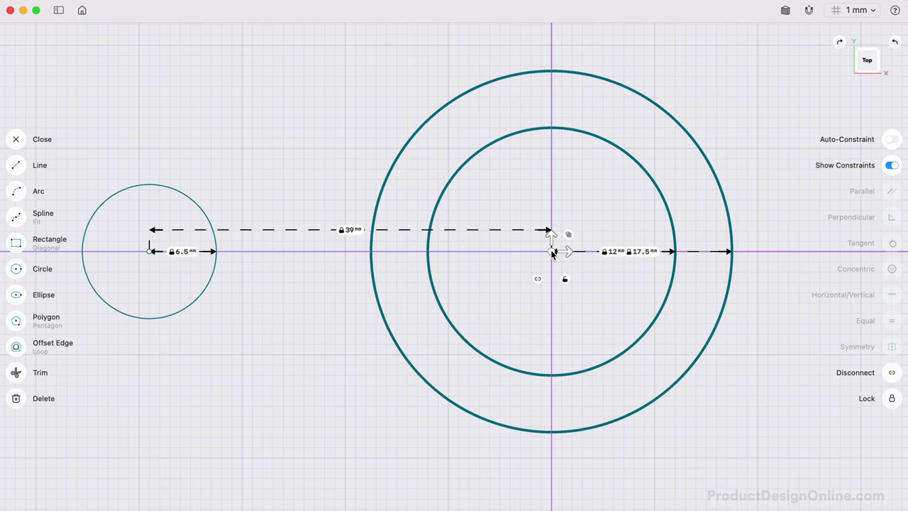
pyautogui.click(892, 399)
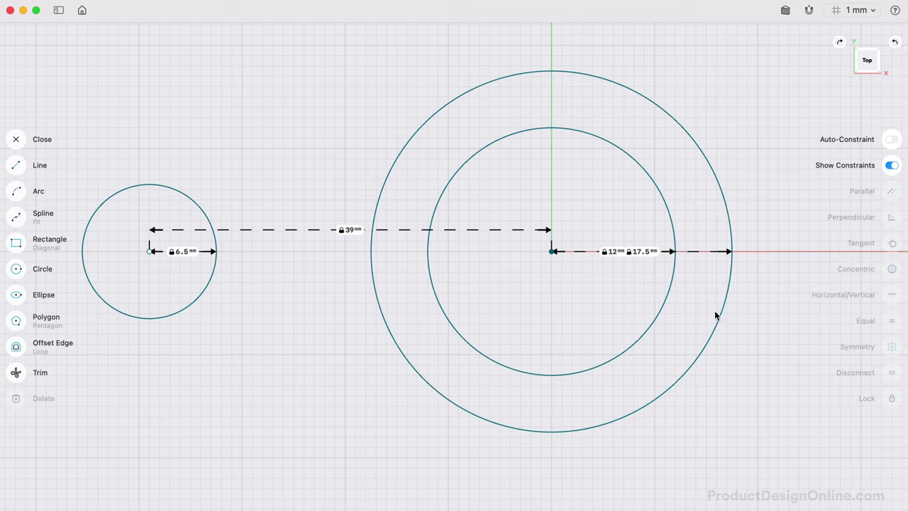
pyautogui.click(552, 251)
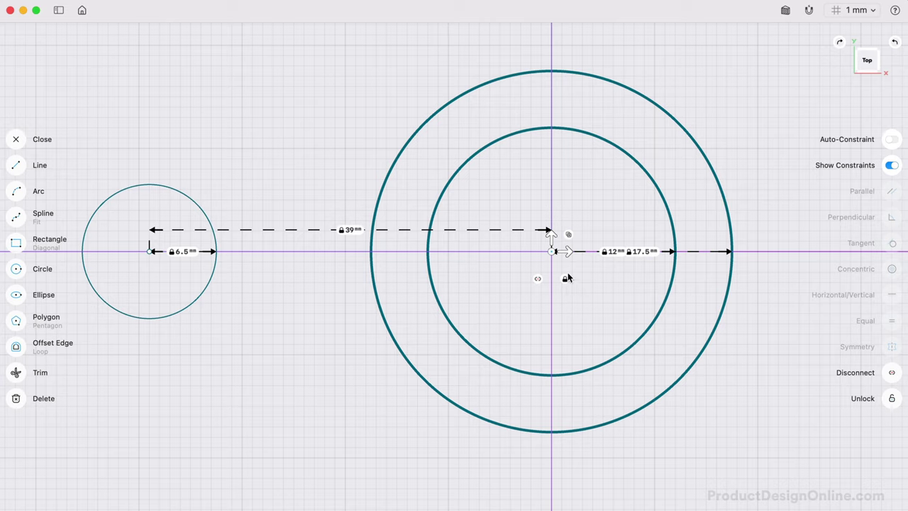
pyautogui.click(546, 309)
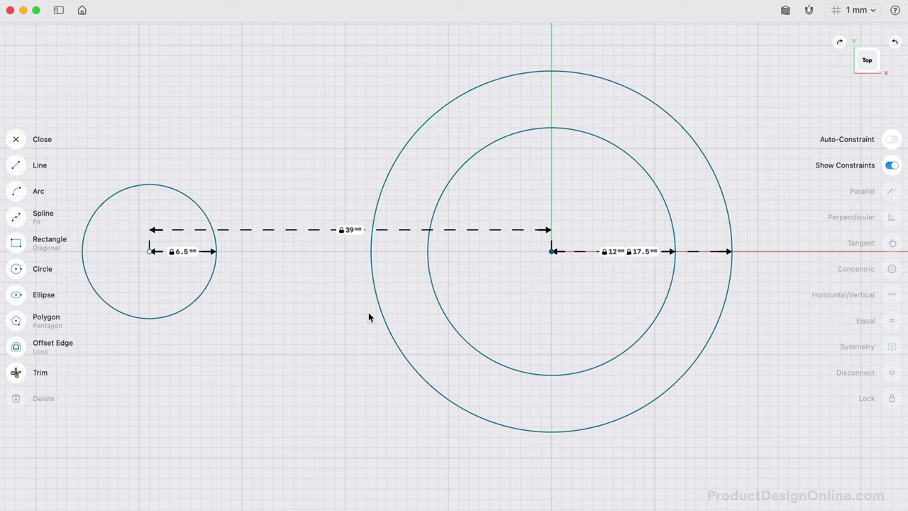
# Draw a line from the small circle's centre to the concentric circles' centre
pyautogui.hscroll(-2, 342, 320)
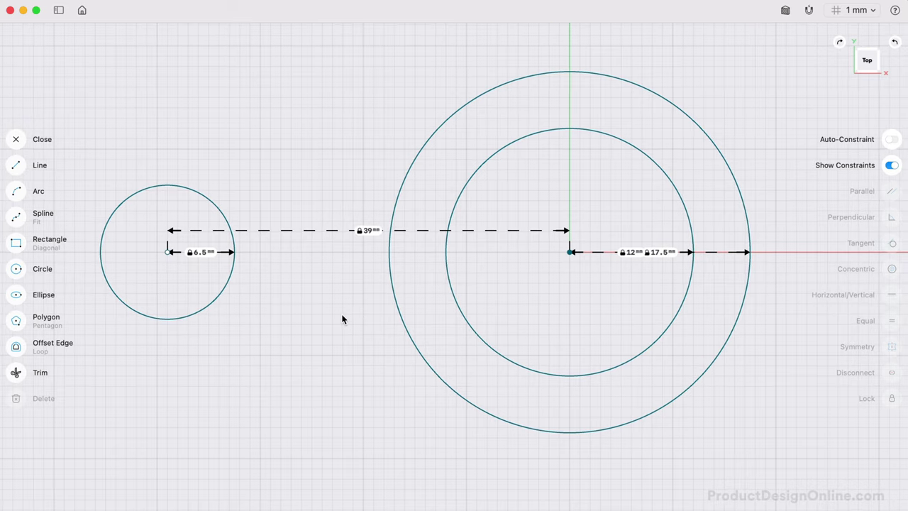
pyautogui.click(17, 166)
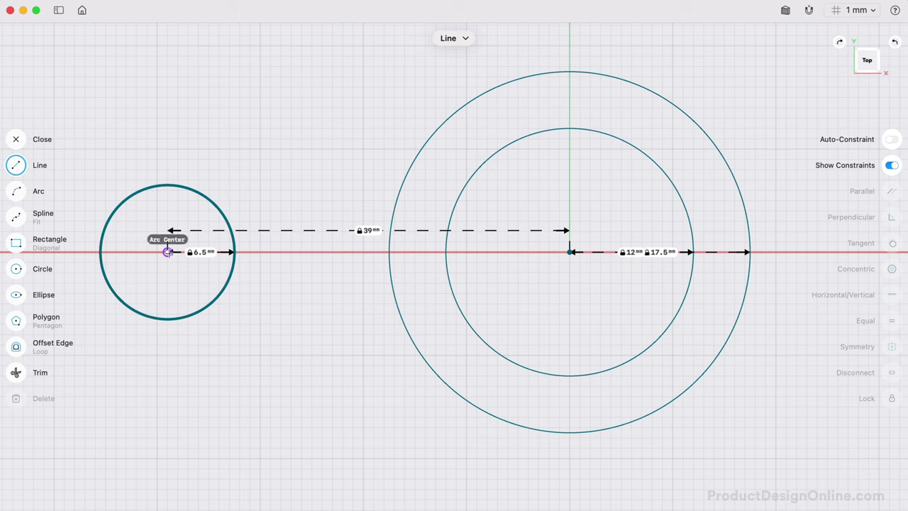
pyautogui.click(168, 252)
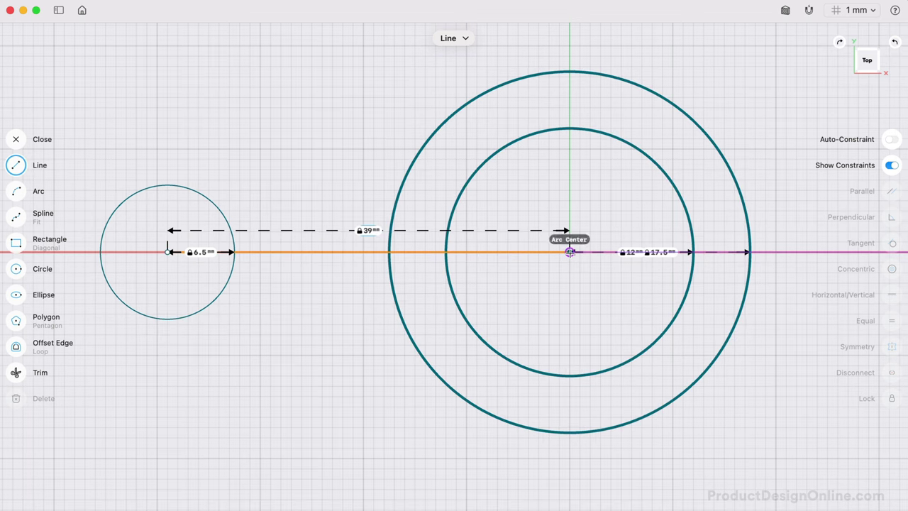
pyautogui.click(570, 251)
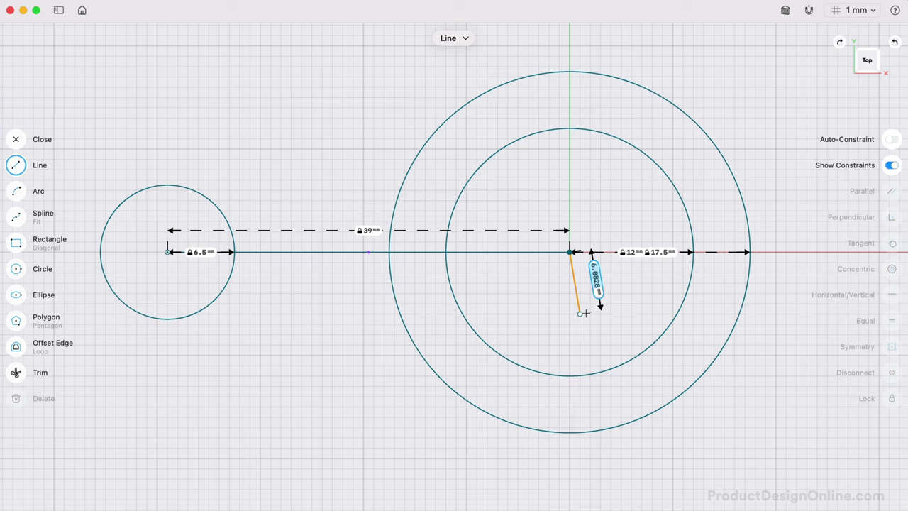
pyautogui.press('Escape')
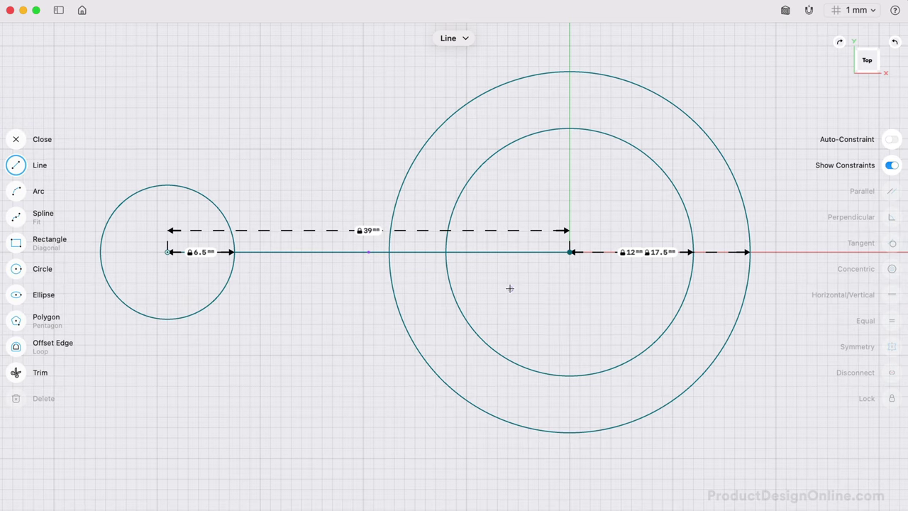
pyautogui.press('Escape')
# Constrain the connecting line to horizontal and close the sketch
pyautogui.click(497, 252)
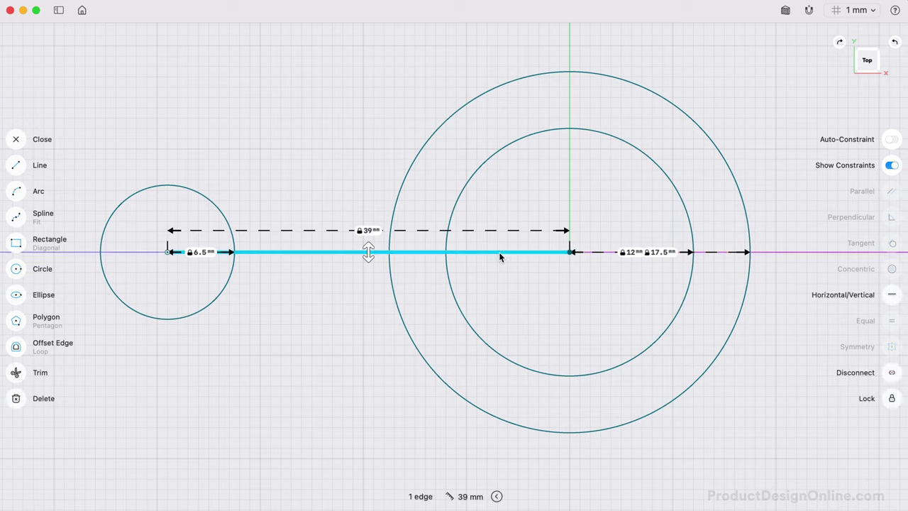
pyautogui.click(892, 295)
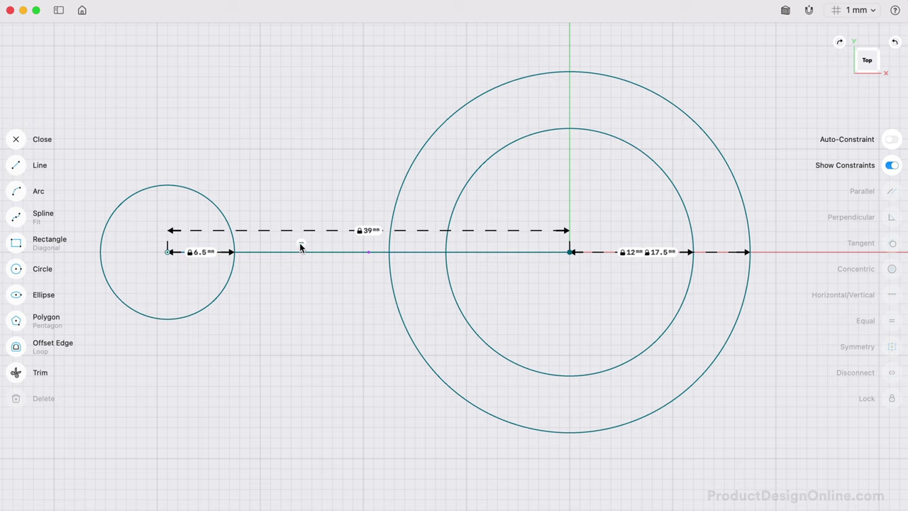
pyautogui.press('Escape')
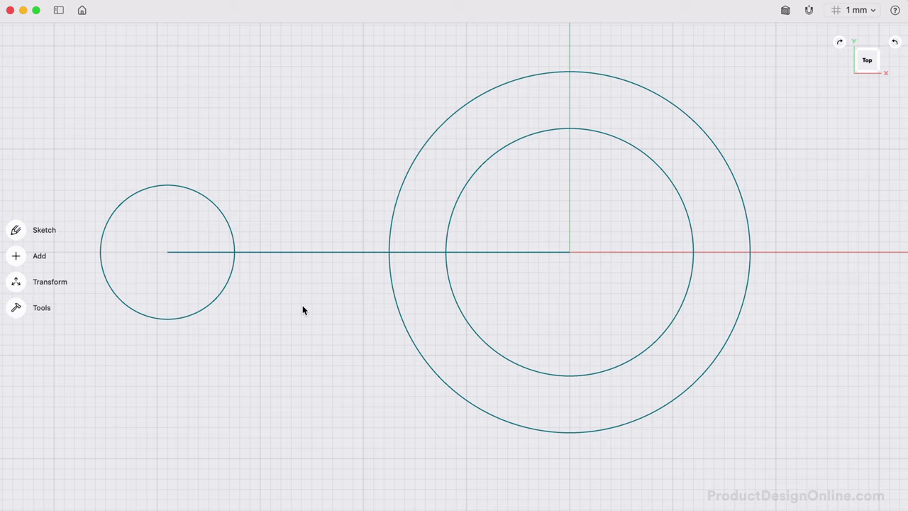
pyautogui.doubleClick(342, 252)
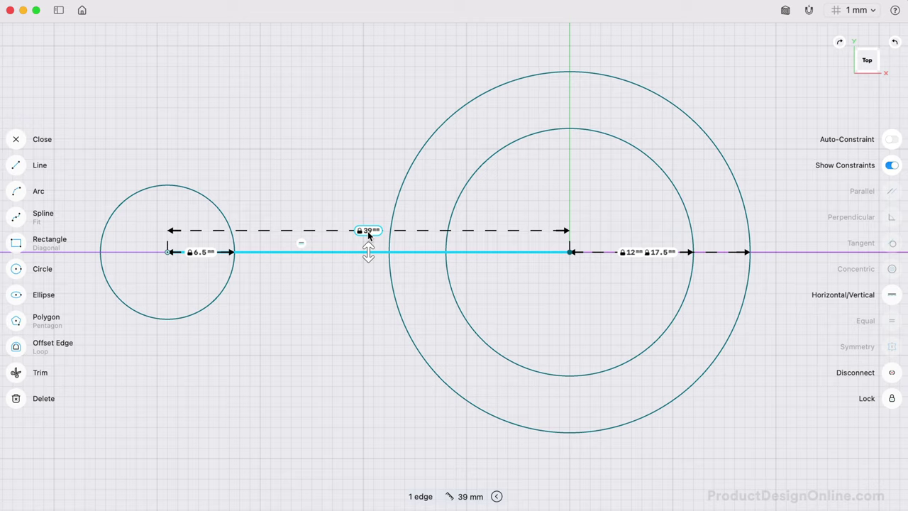
pyautogui.click(368, 231)
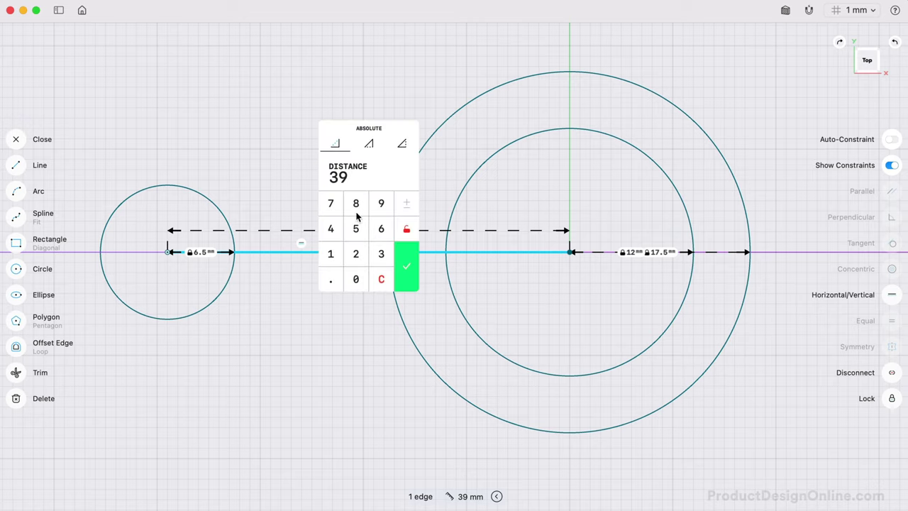
pyautogui.click(356, 206)
pyautogui.click(356, 279)
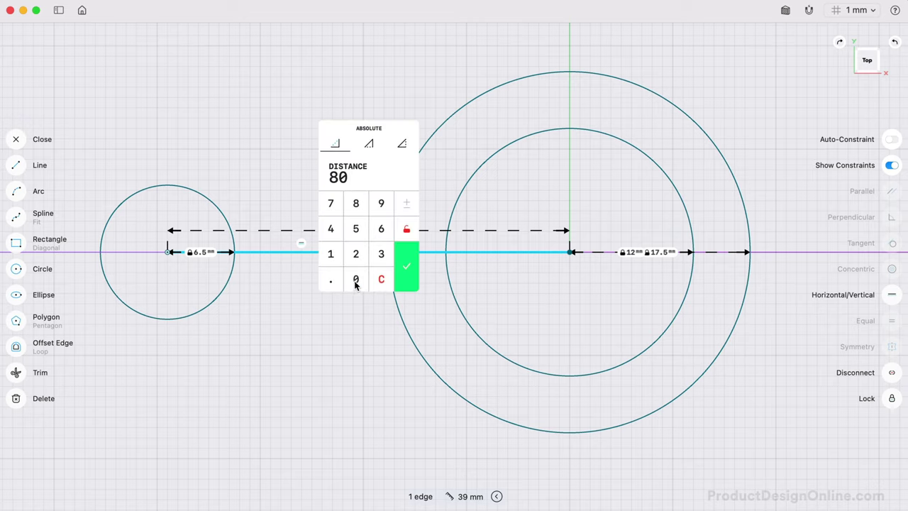
pyautogui.click(402, 262)
pyautogui.scroll(-5, 402, 264)
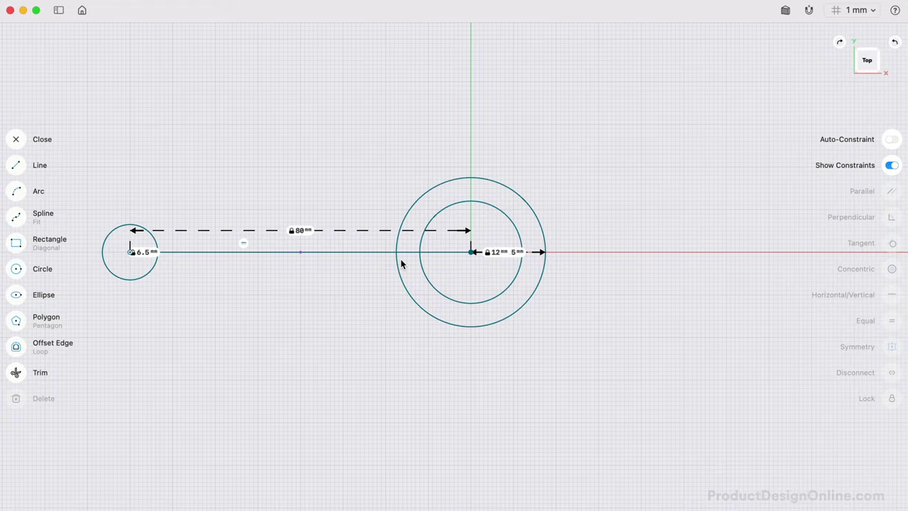
pyautogui.click(300, 232)
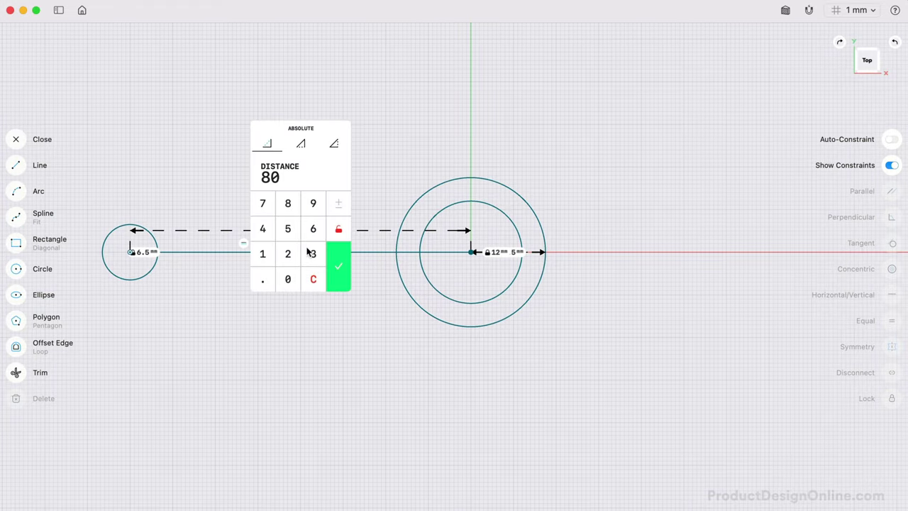
pyautogui.click(313, 254)
pyautogui.click(311, 206)
pyautogui.click(335, 252)
pyautogui.scroll(6, 445, 288)
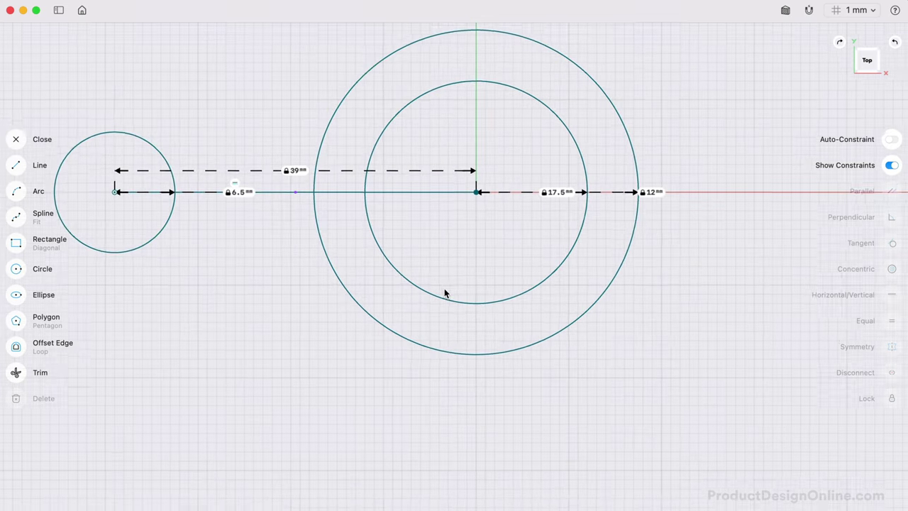
pyautogui.scroll(2, 444, 288)
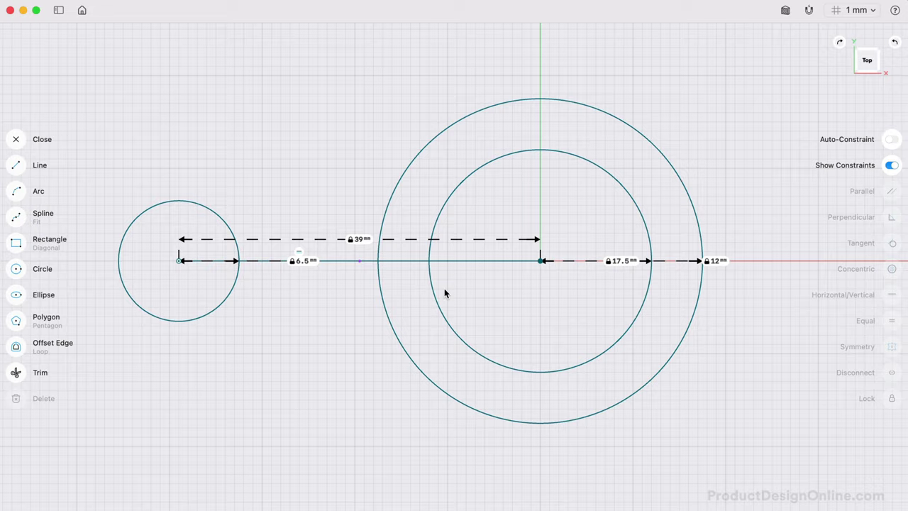
pyautogui.scroll(-2, 445, 287)
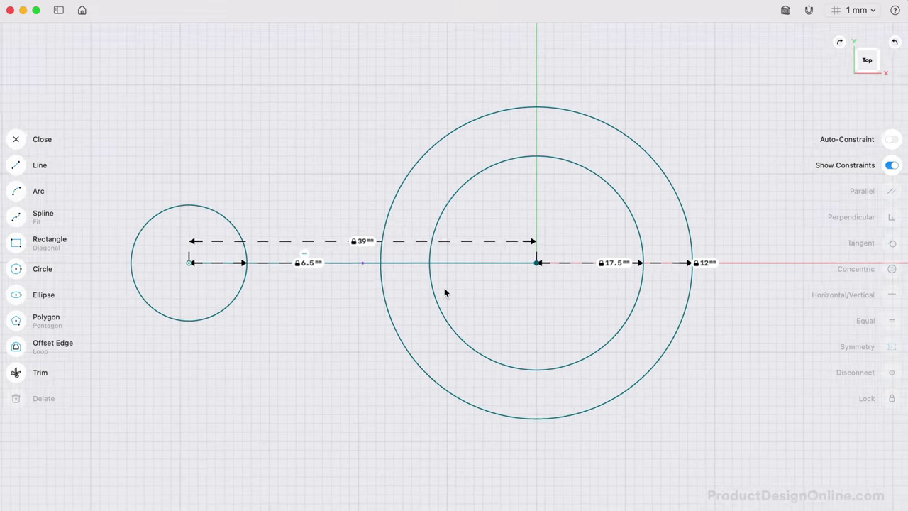
pyautogui.scroll(1, 445, 287)
pyautogui.hscroll(-2, 445, 291)
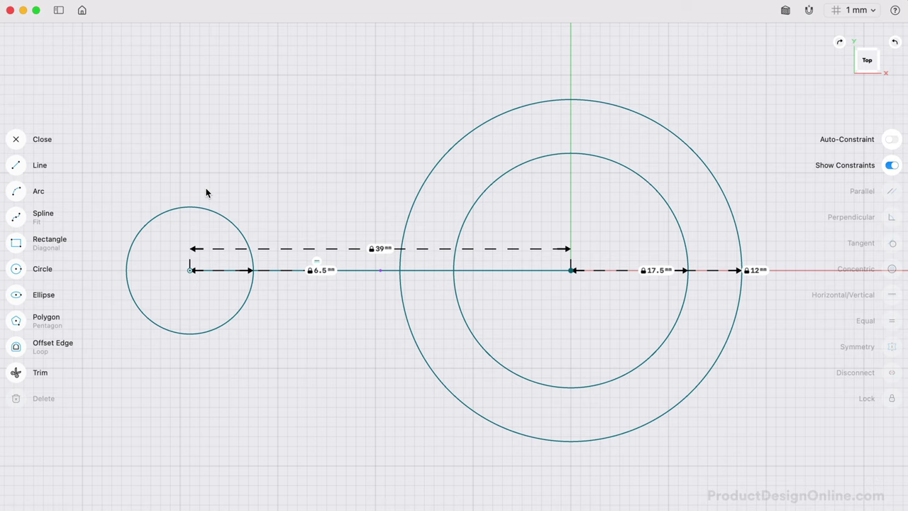
pyautogui.scroll(-3, 206, 192)
pyautogui.hscroll(2, 206, 192)
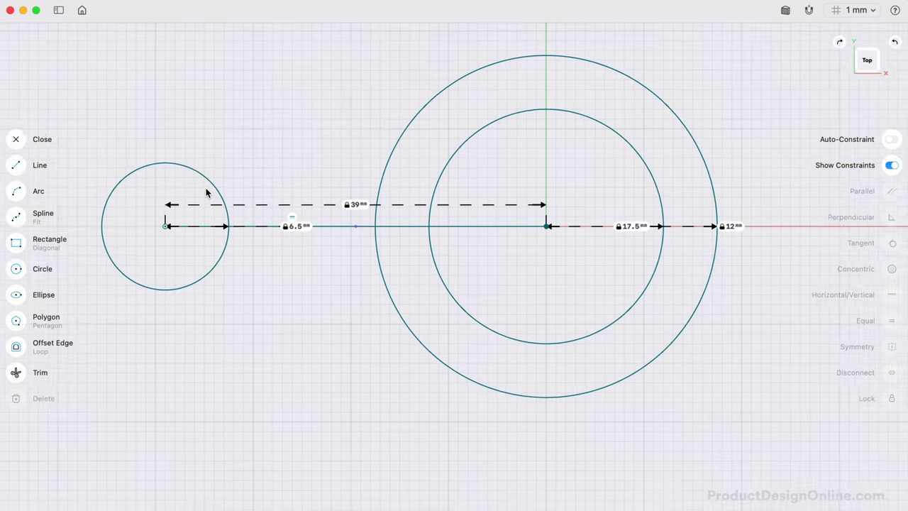
# Draw a 22 mm line straight down from the circles' centre
pyautogui.click(14, 165)
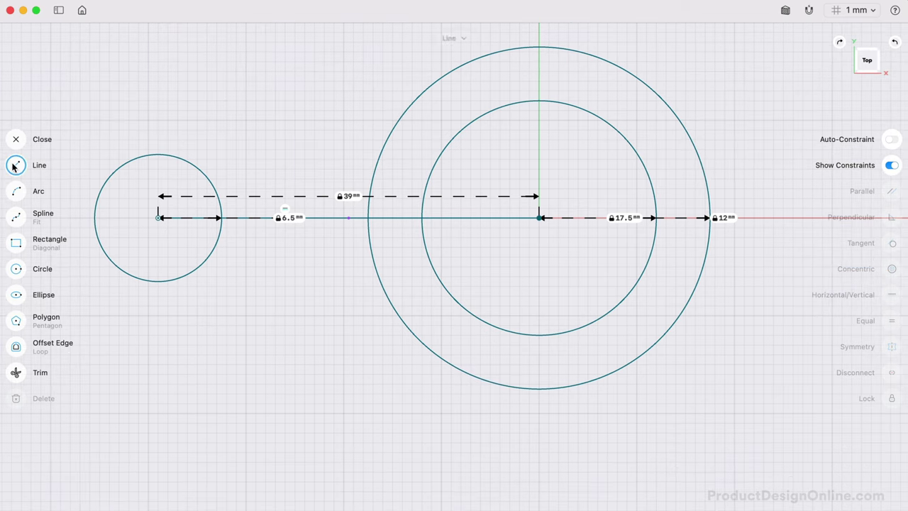
pyautogui.click(539, 218)
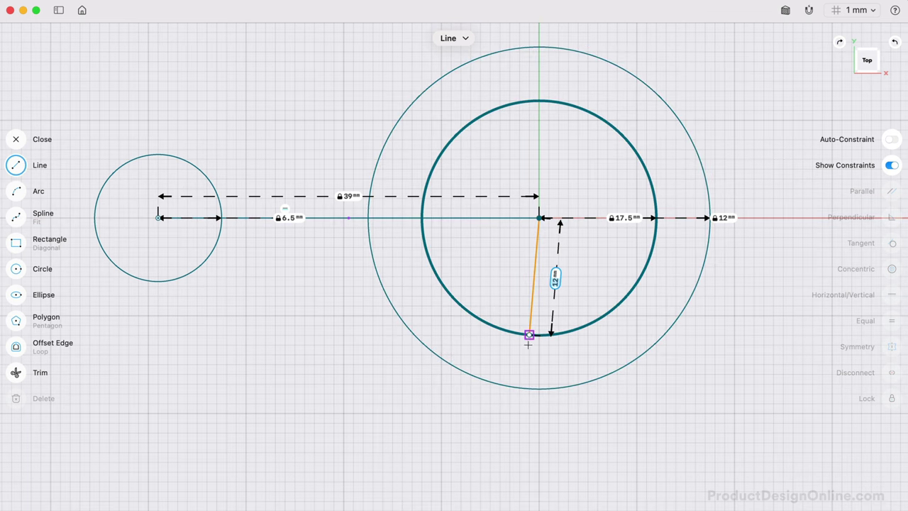
pyautogui.write('22')
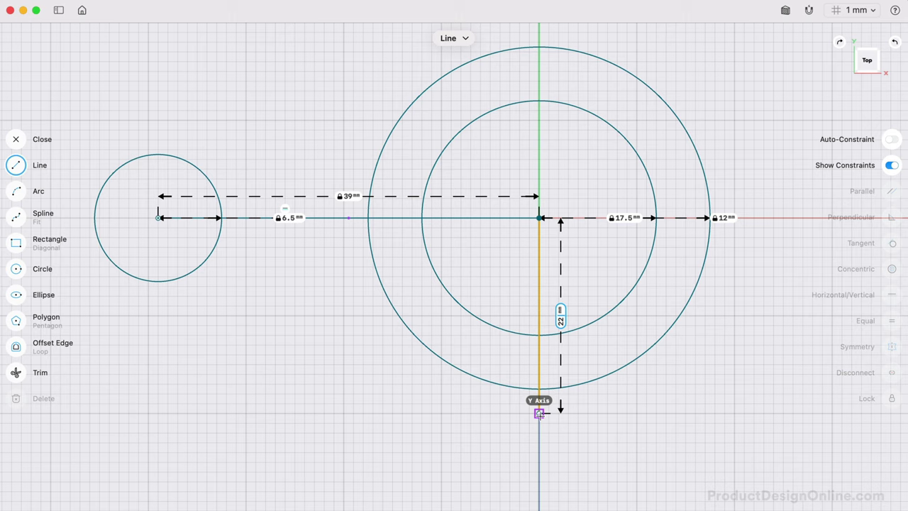
pyautogui.press('Return')
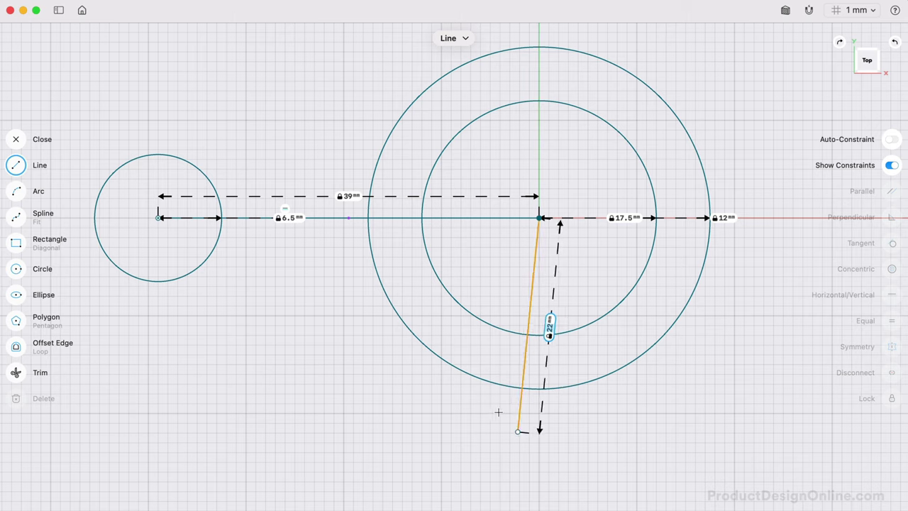
pyautogui.click(540, 428)
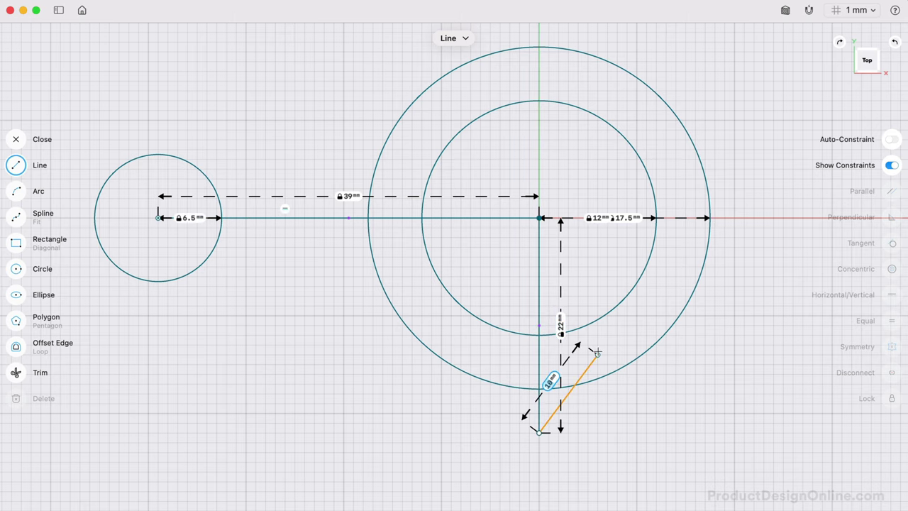
pyautogui.press('Escape')
# Constrain the 22 mm line to vertical and exit the sketch
pyautogui.click(540, 325)
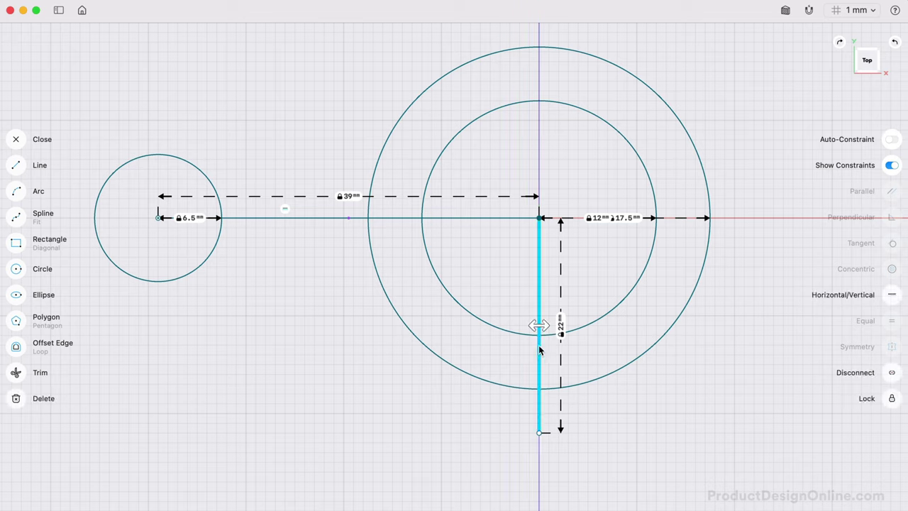
pyautogui.click(893, 297)
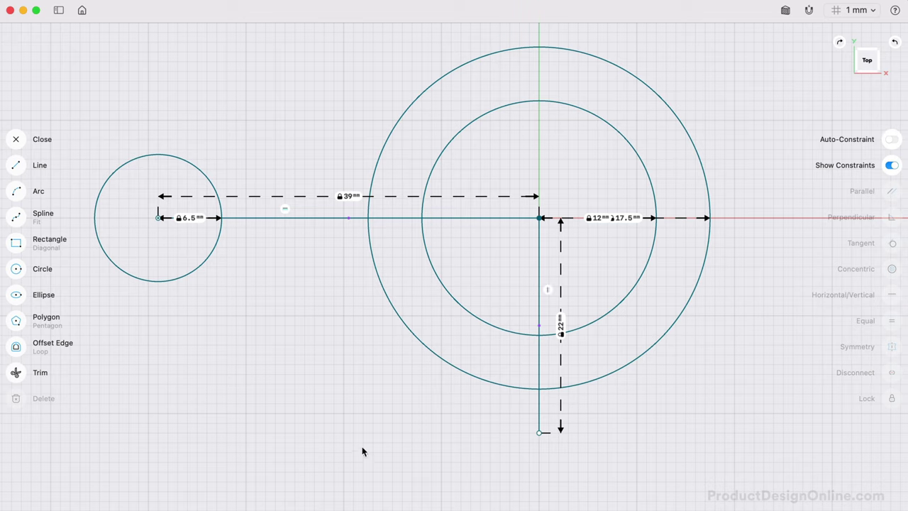
pyautogui.press('Escape')
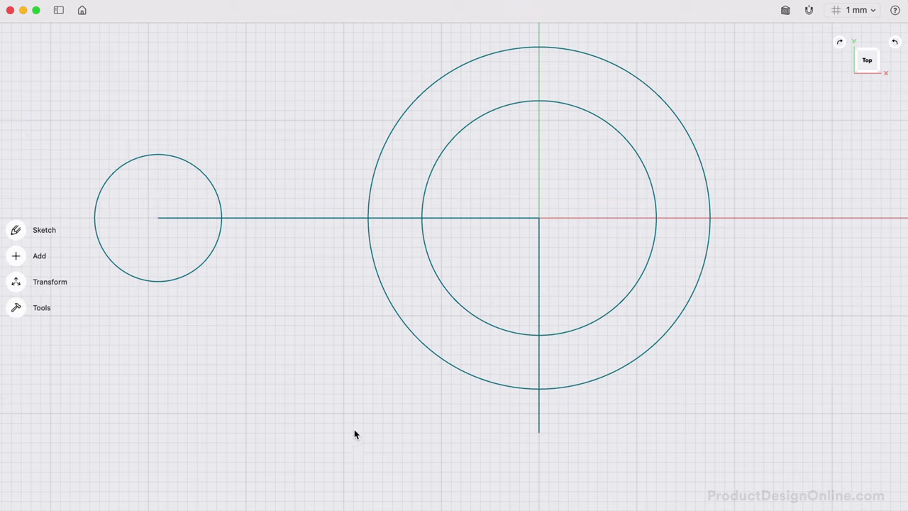
# Draw two 3-point arcs from the small circle, to the outer circle's top and the vertical line's lower end
pyautogui.click(15, 230)
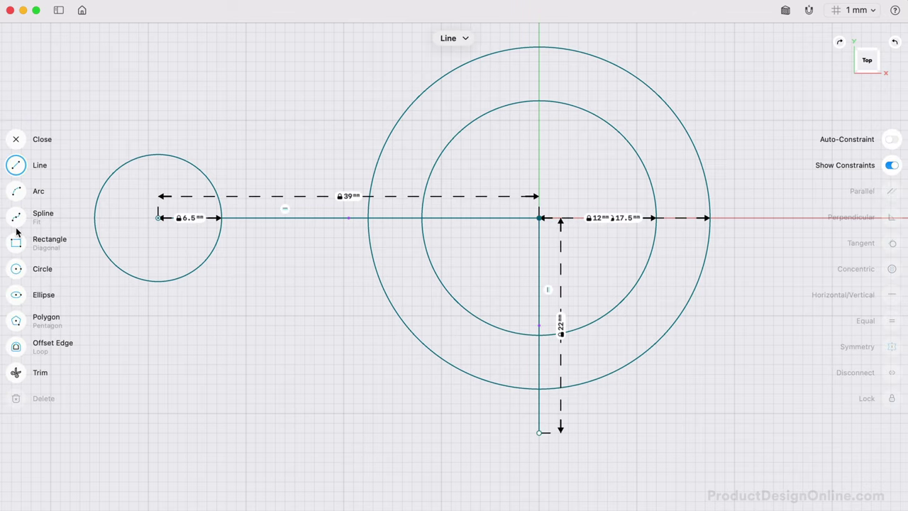
pyautogui.click(16, 193)
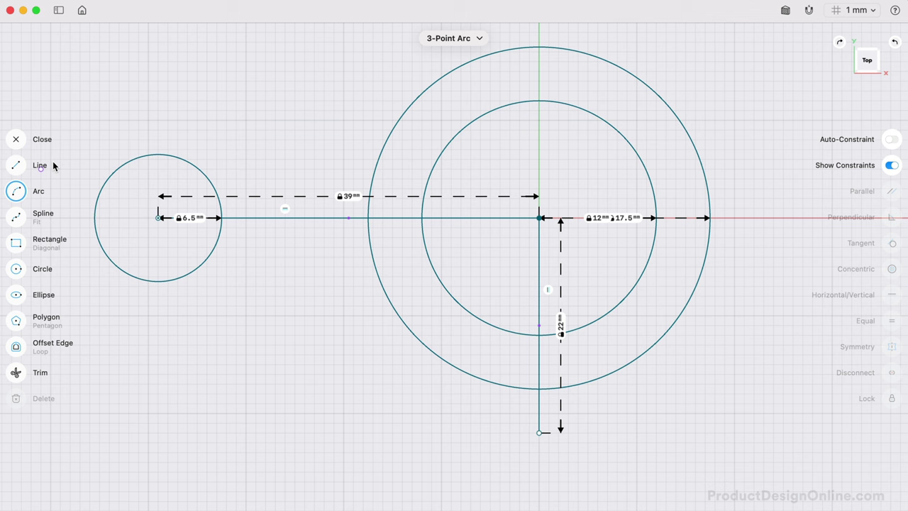
pyautogui.click(152, 154)
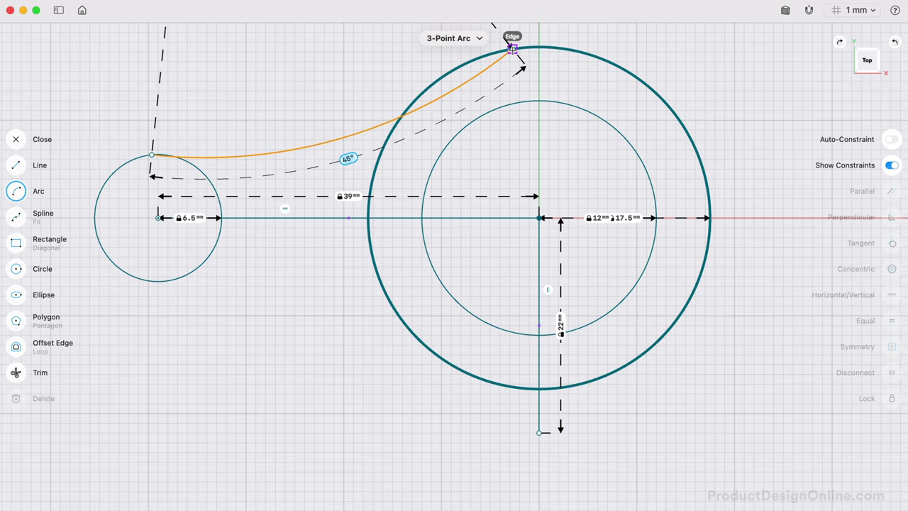
pyautogui.click(513, 47)
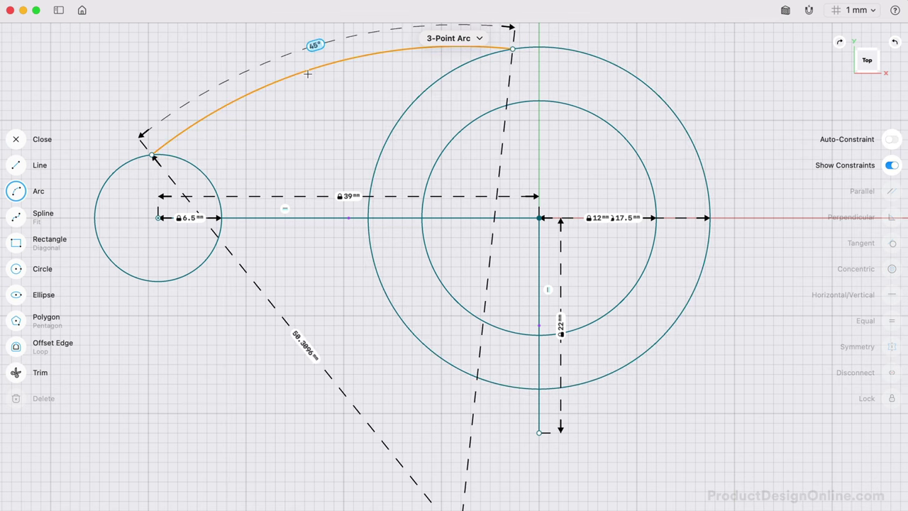
pyautogui.click(308, 74)
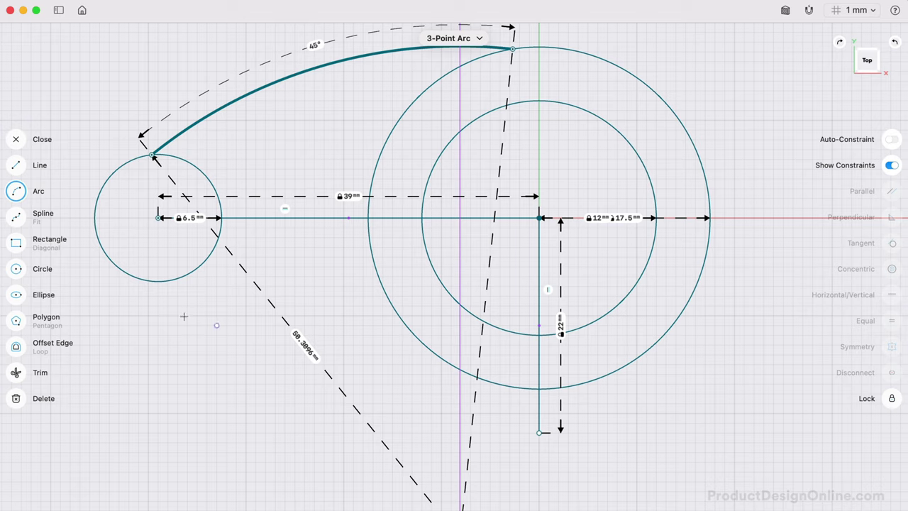
pyautogui.click(149, 280)
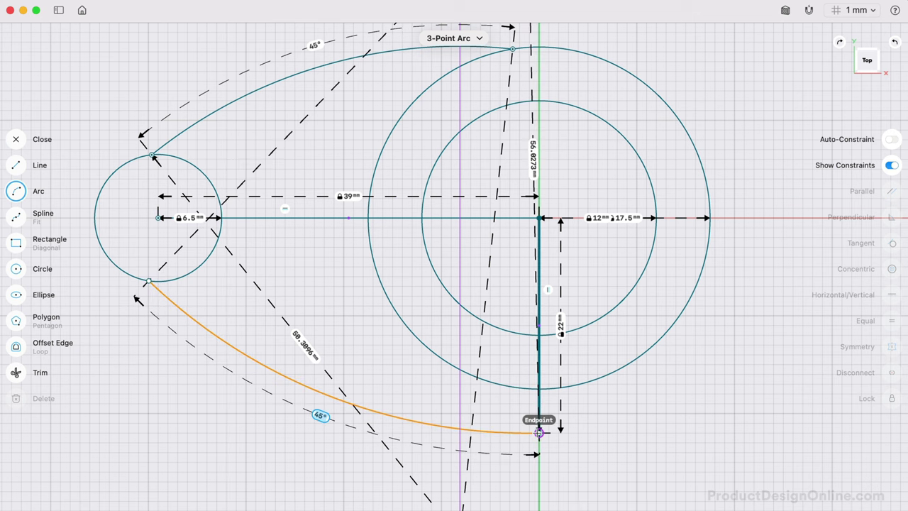
pyautogui.click(539, 432)
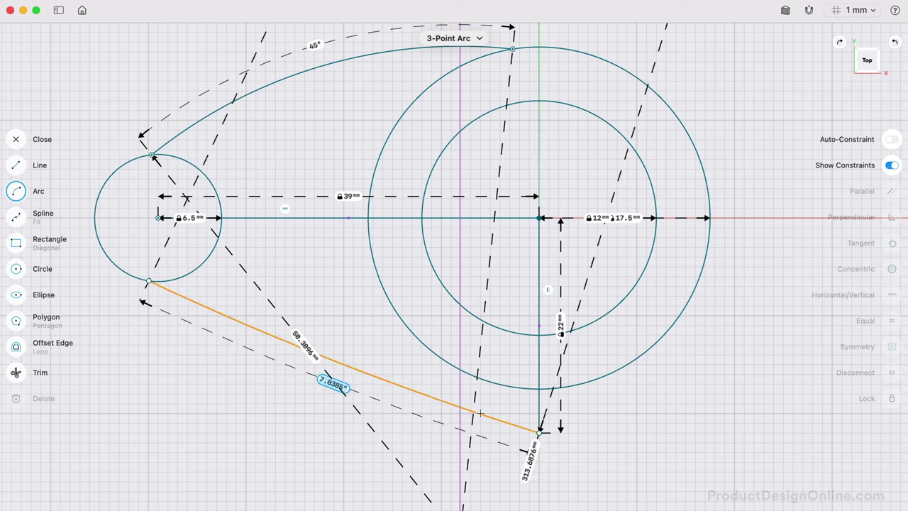
pyautogui.click(370, 330)
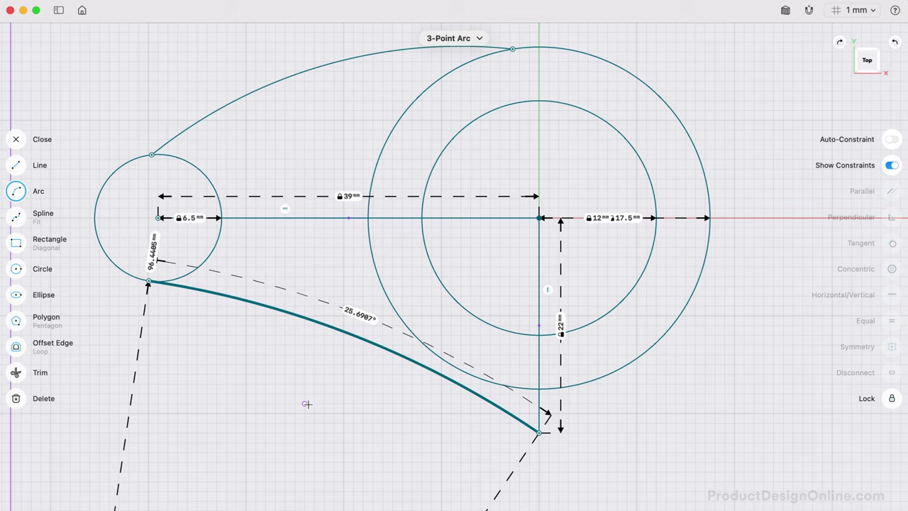
pyautogui.press('Escape')
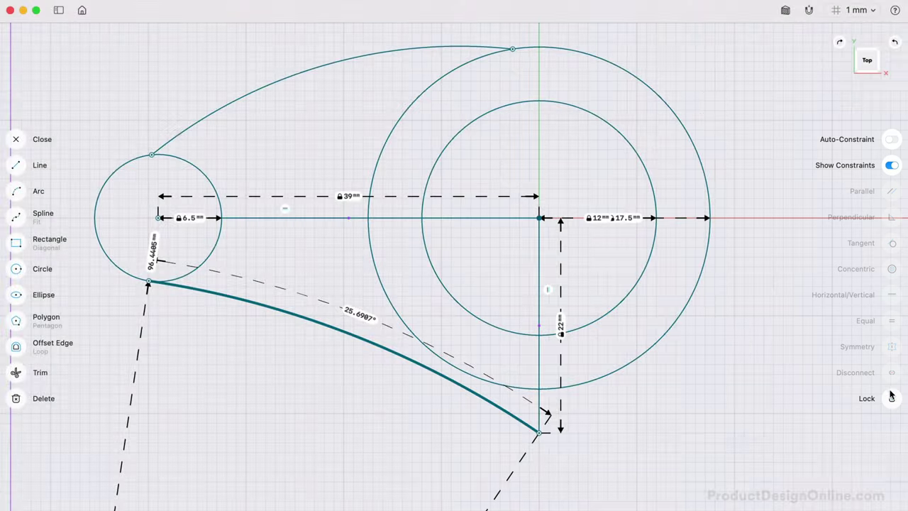
# Make the upper arc tangent to the large outer circle
pyautogui.click(131, 162)
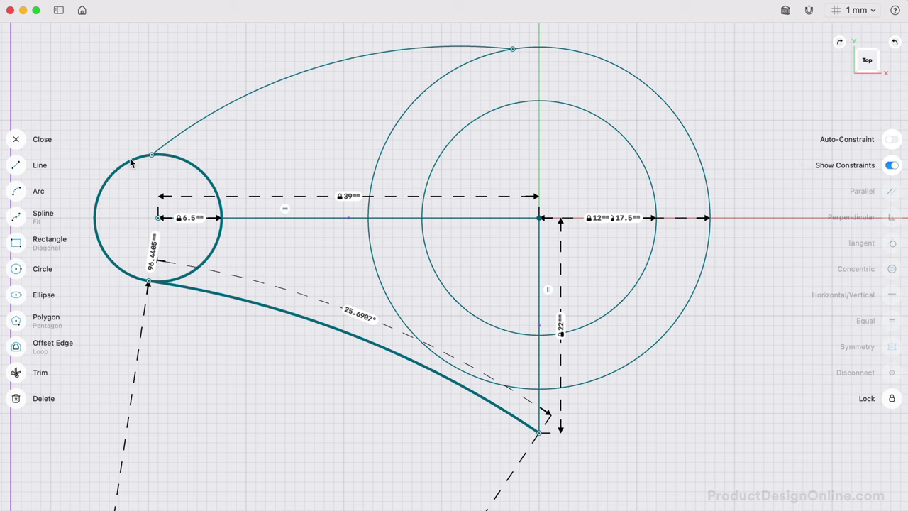
pyautogui.click(197, 124)
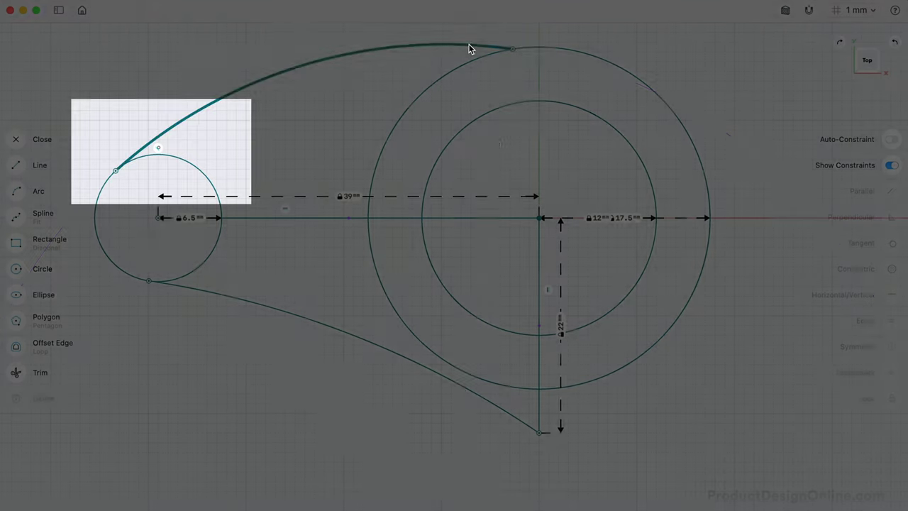
pyautogui.click(469, 48)
pyautogui.click(561, 50)
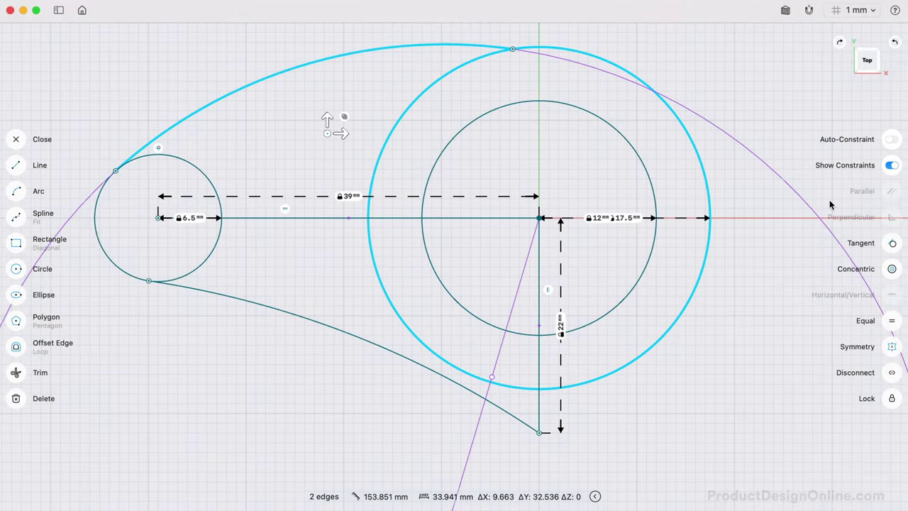
pyautogui.click(892, 242)
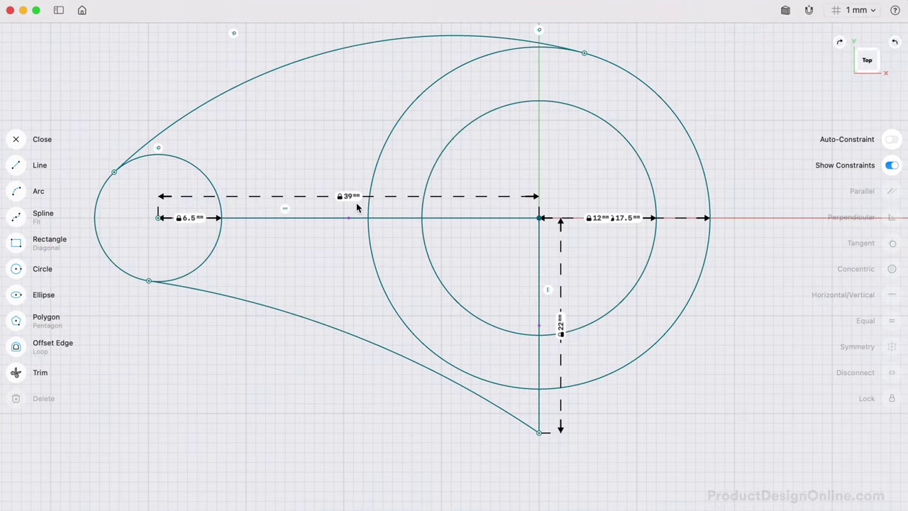
# Make the lower arc tangent to both the small circle and the large outer circle
pyautogui.click(188, 293)
pyautogui.click(130, 276)
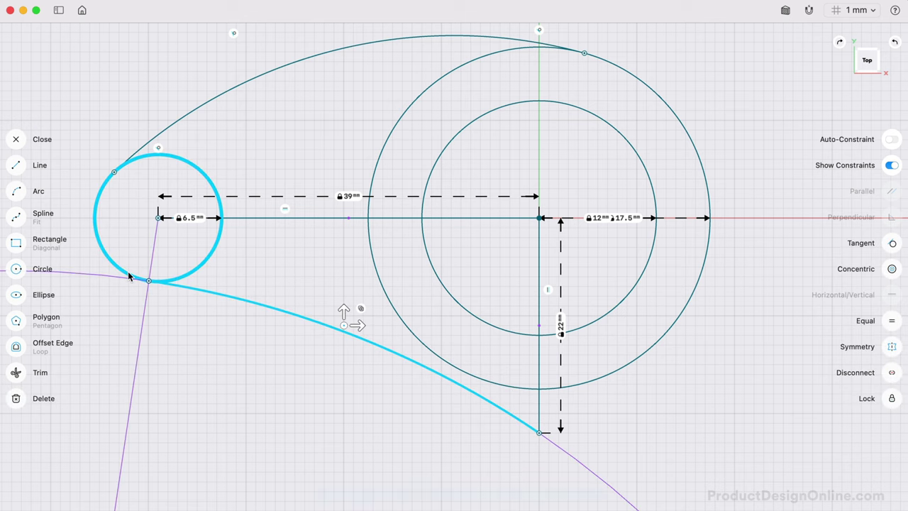
pyautogui.click(864, 244)
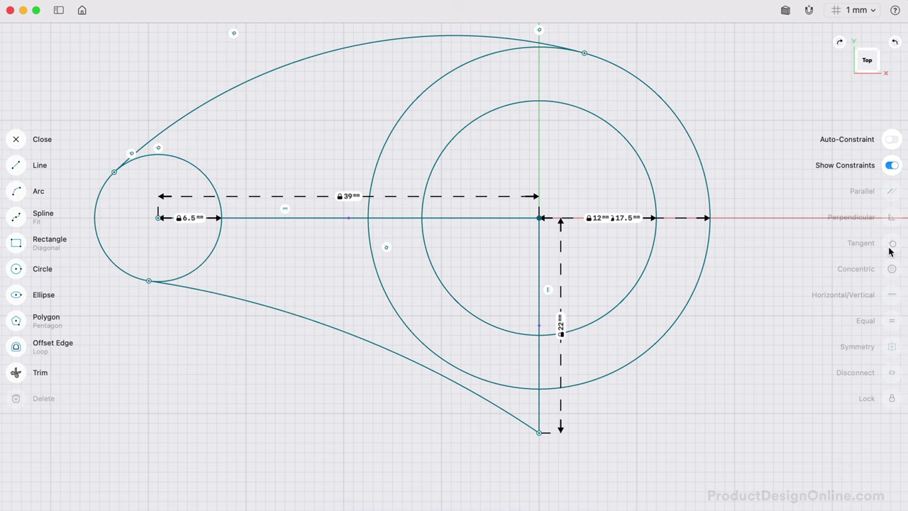
pyautogui.click(491, 404)
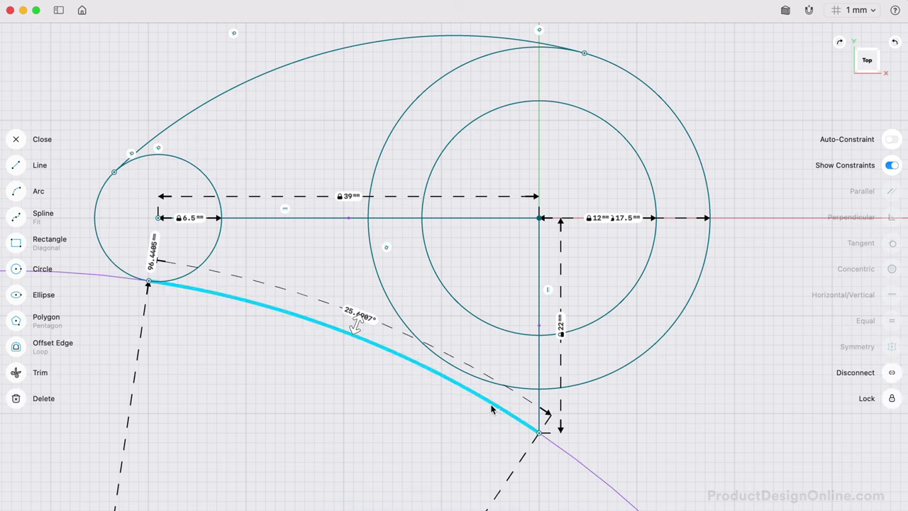
pyautogui.click(439, 359)
pyautogui.click(892, 245)
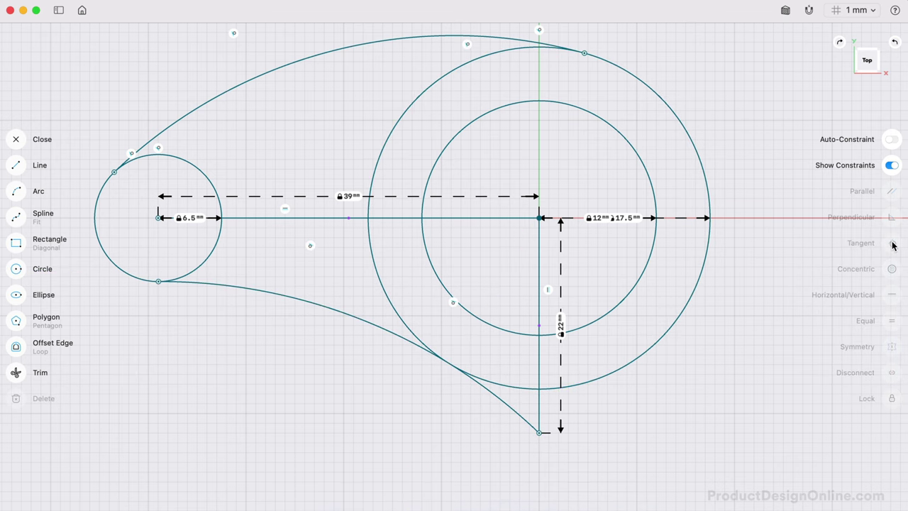
# Toggle Show Constraints off and on twice to review the sketch's constraint markers
pyautogui.scroll(5, 331, 430)
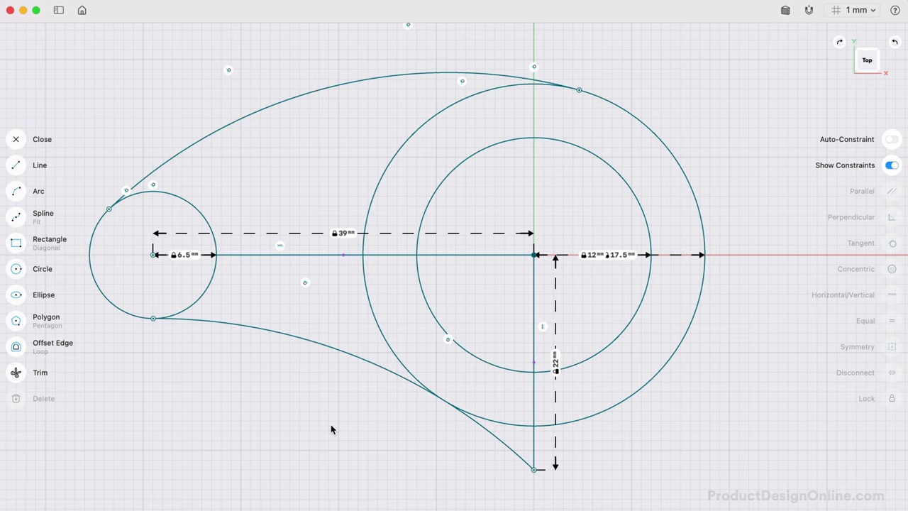
pyautogui.click(892, 166)
pyautogui.click(893, 166)
pyautogui.click(893, 166)
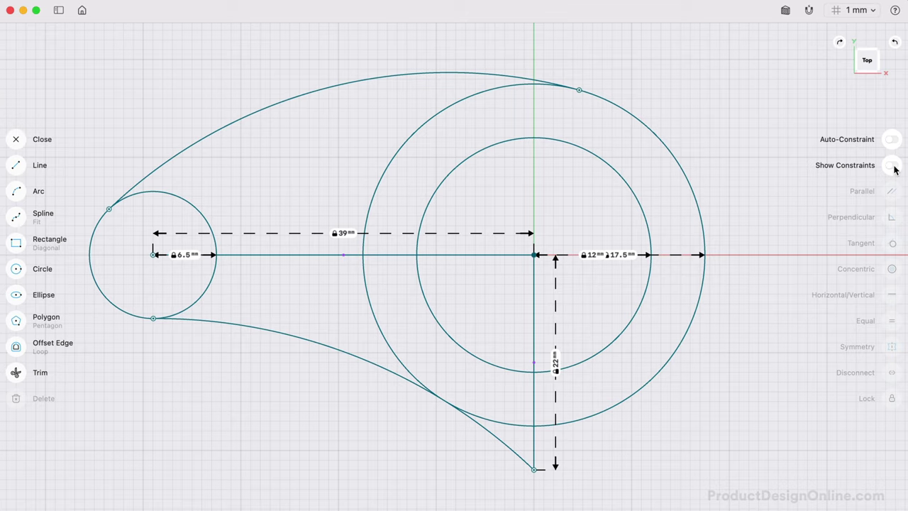
pyautogui.click(893, 166)
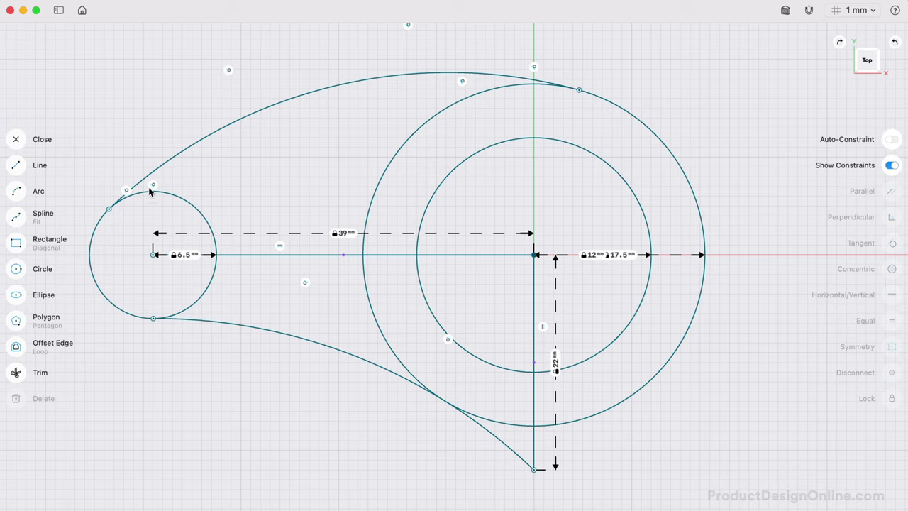
# Mirror the small circle and both tangent arcs across the vertical line
pyautogui.click(11, 142)
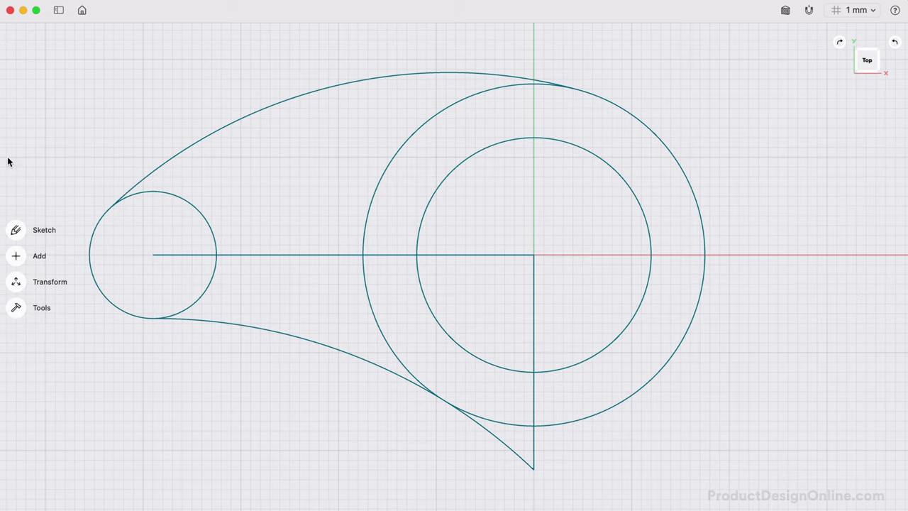
pyautogui.click(20, 287)
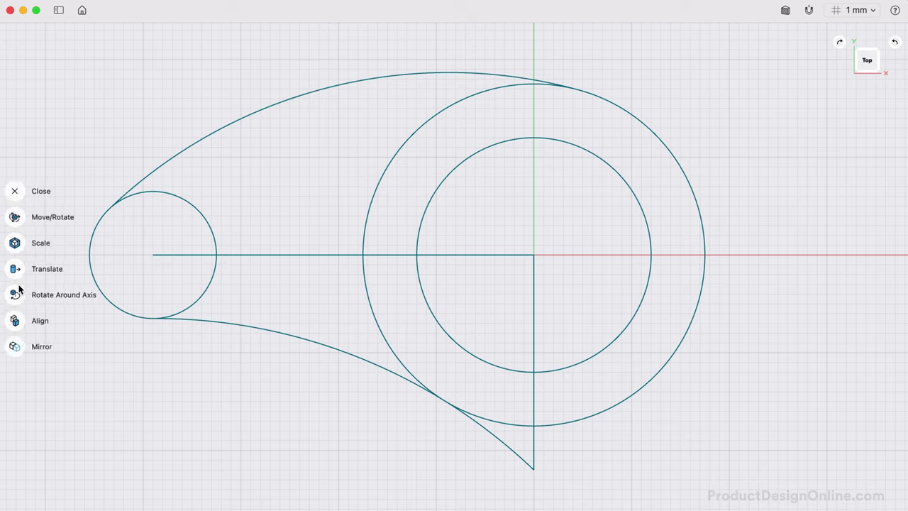
pyautogui.click(17, 348)
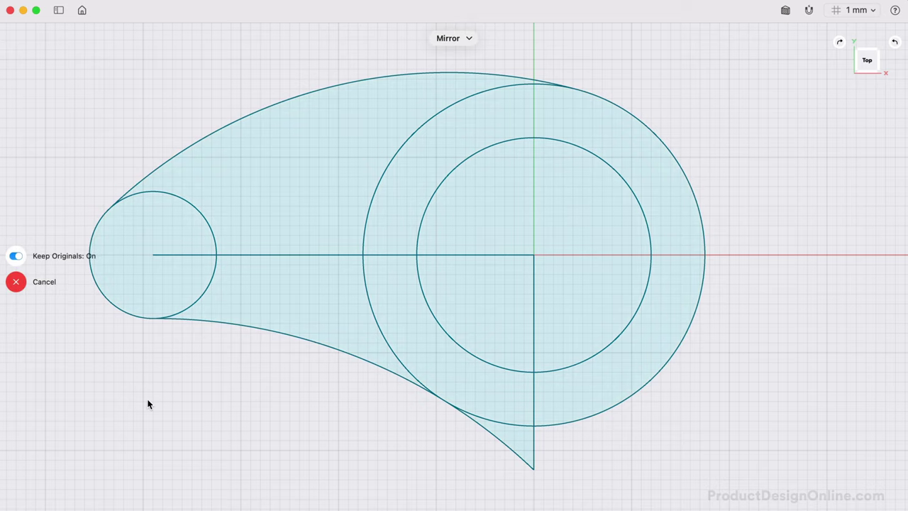
pyautogui.click(202, 323)
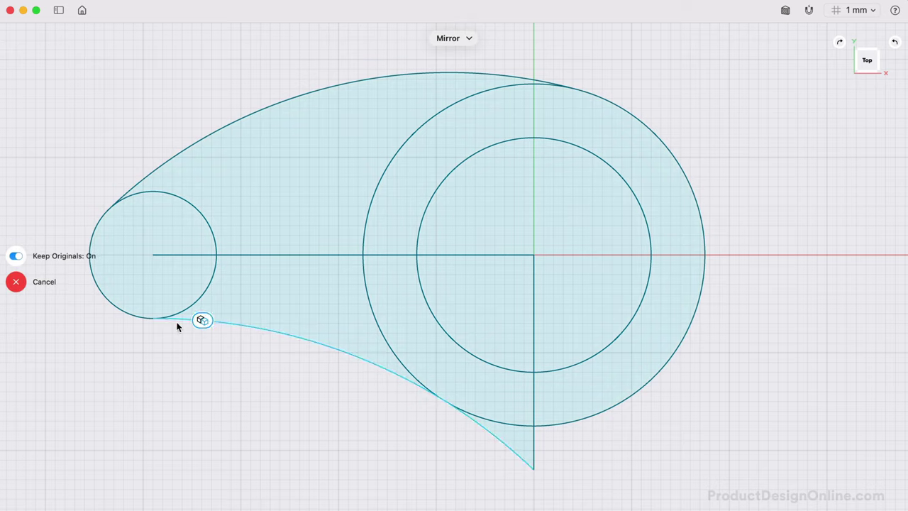
pyautogui.click(123, 313)
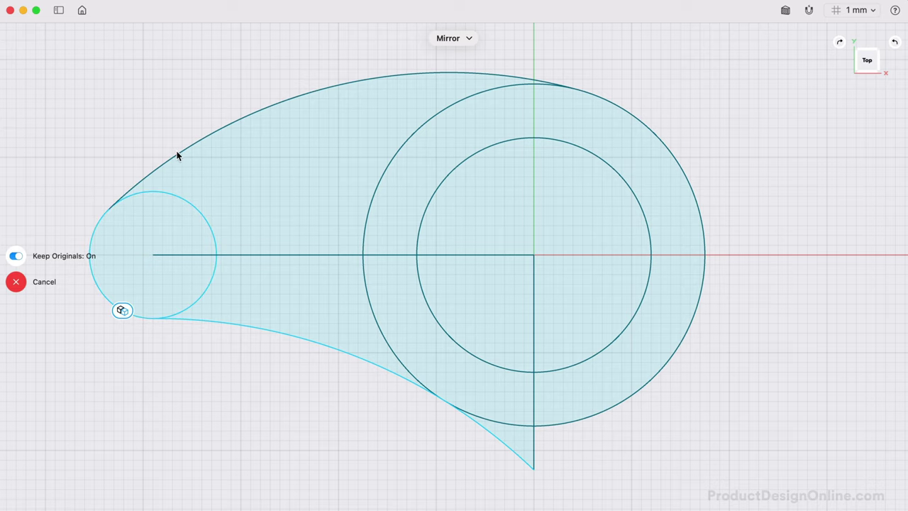
pyautogui.click(178, 155)
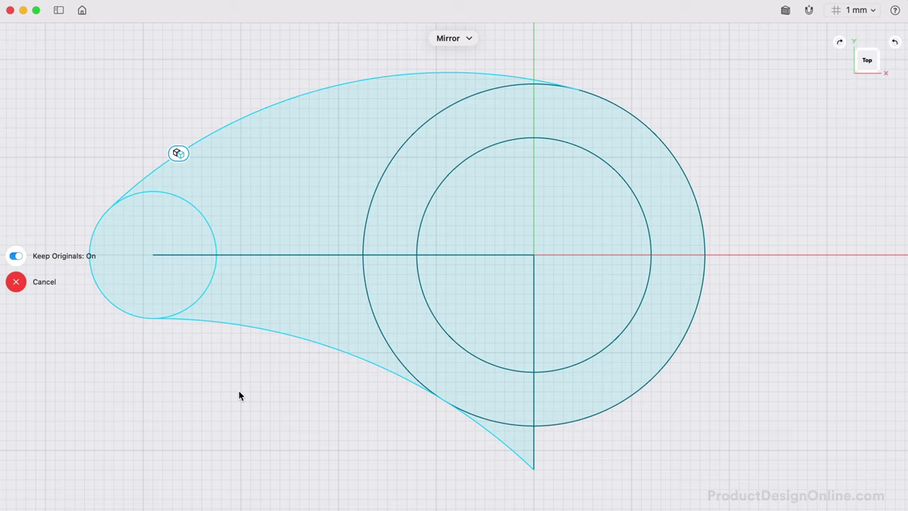
pyautogui.click(533, 323)
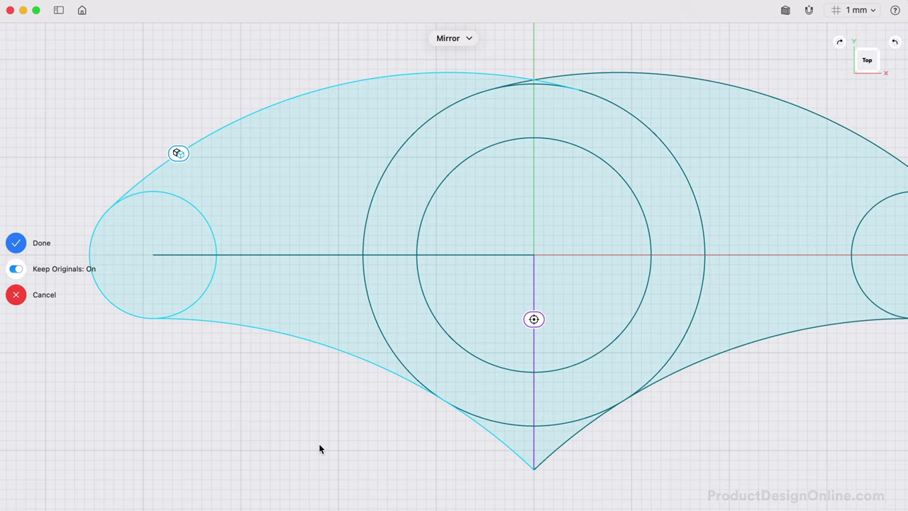
pyautogui.hscroll(3, 320, 449)
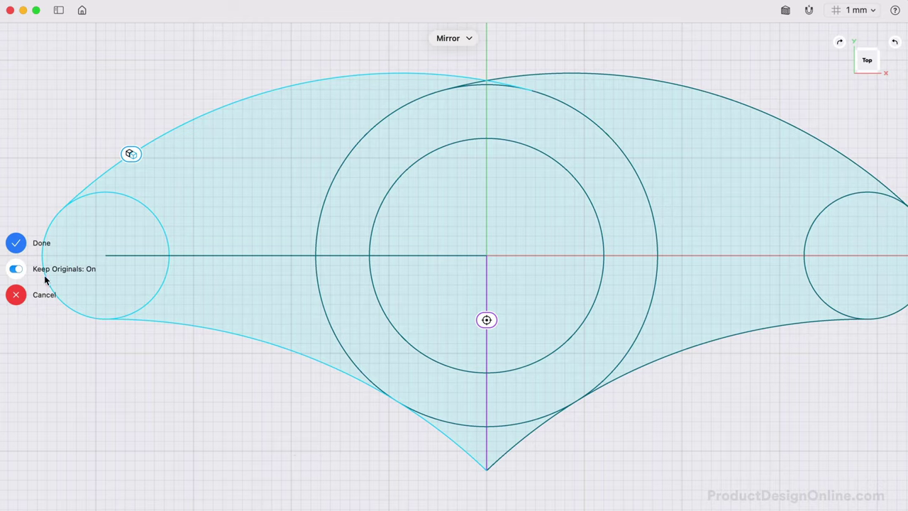
pyautogui.click(17, 242)
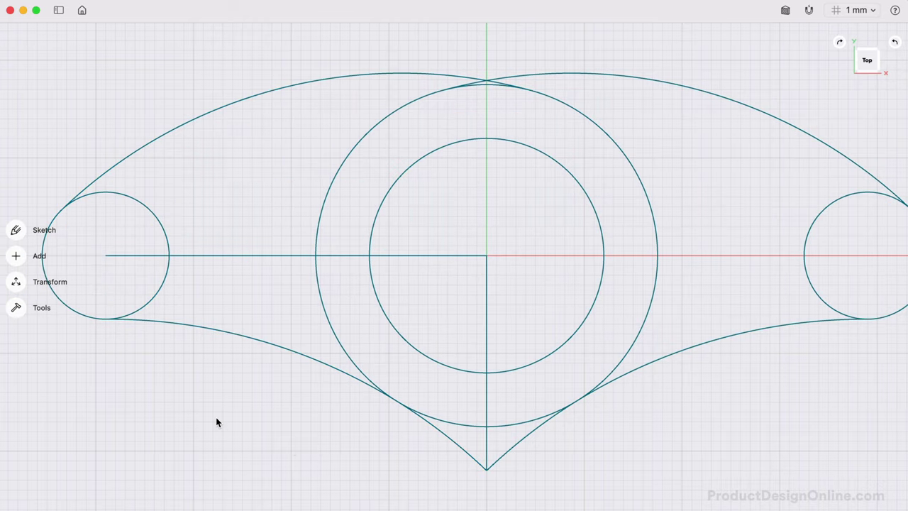
# Select the mirrored lower-right curve, then deselect it
pyautogui.click(675, 353)
pyautogui.hscroll(3, 687, 425)
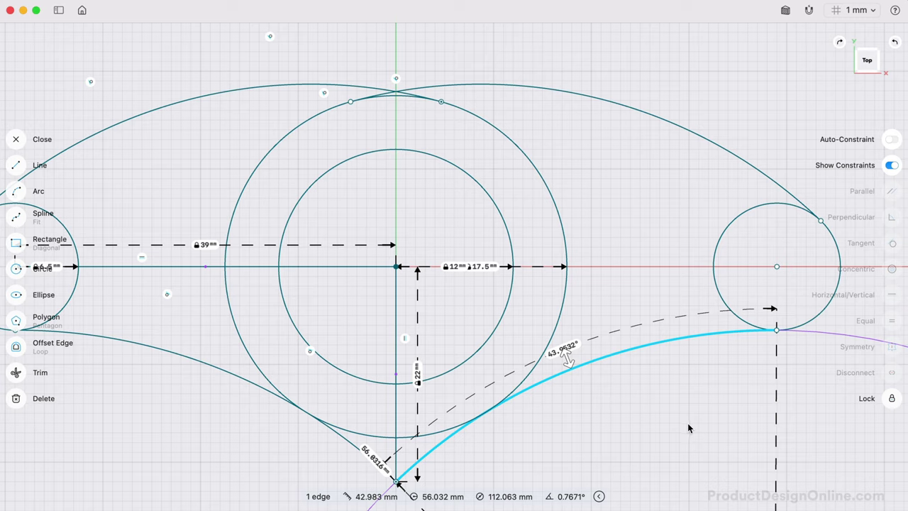
pyautogui.click(645, 403)
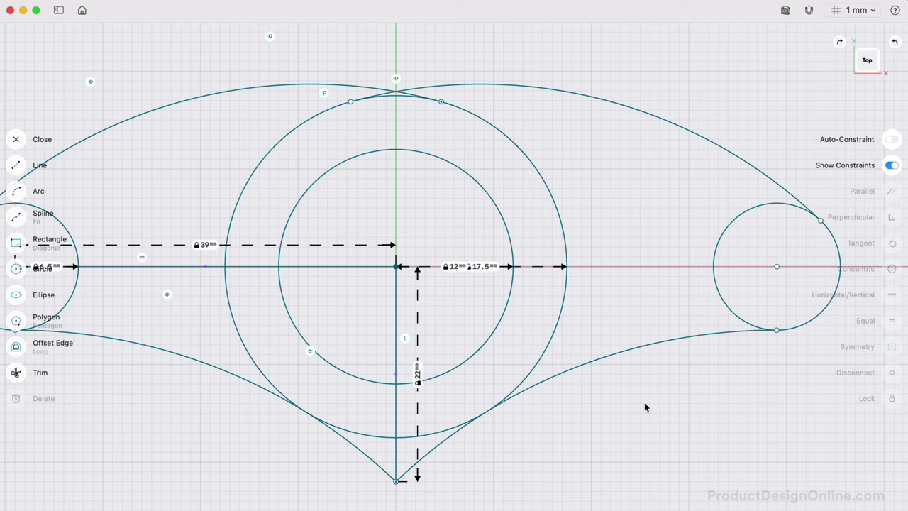
# Undo the mirror, close the sketch, and view the half profile isometrically
pyautogui.press('super+z')
pyautogui.press('super+z')
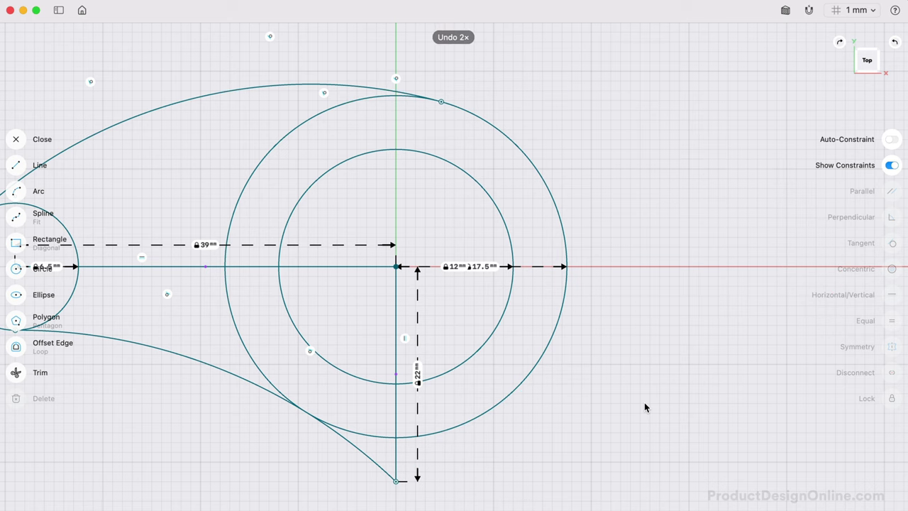
pyautogui.hscroll(-5, 615, 386)
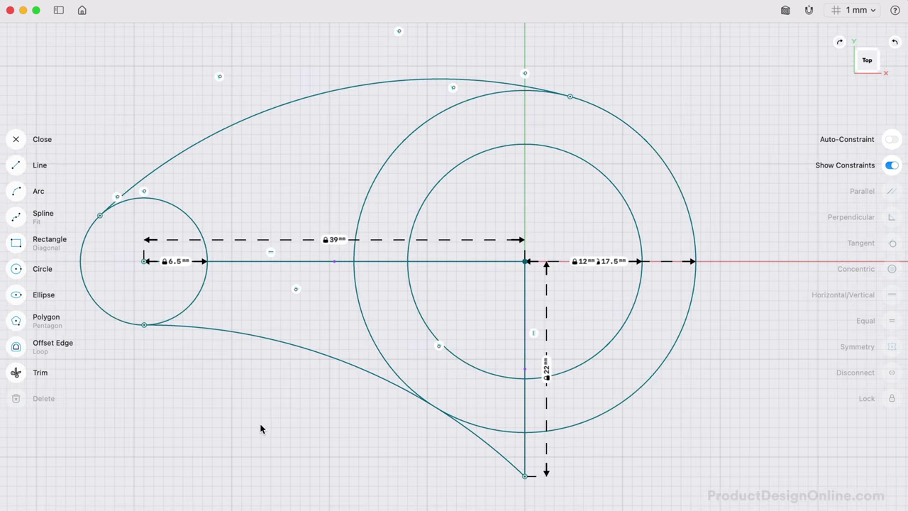
pyautogui.click(21, 139)
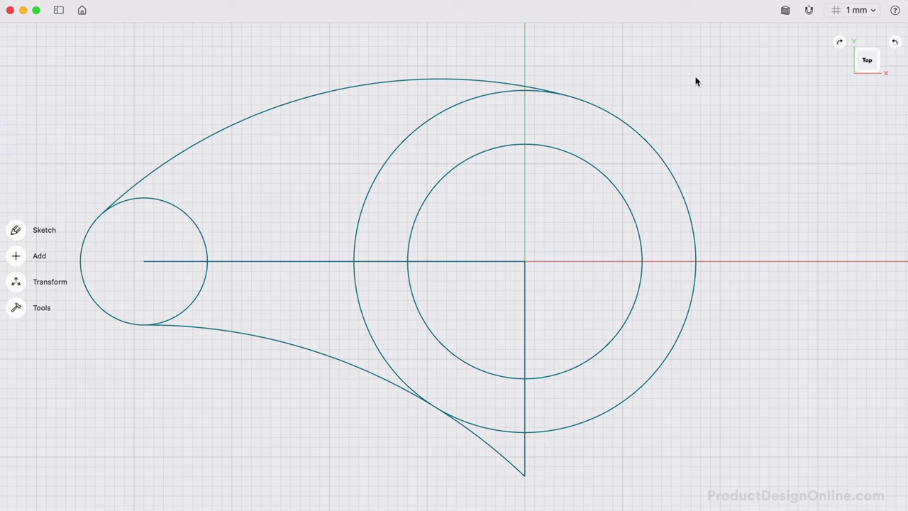
pyautogui.click(877, 73)
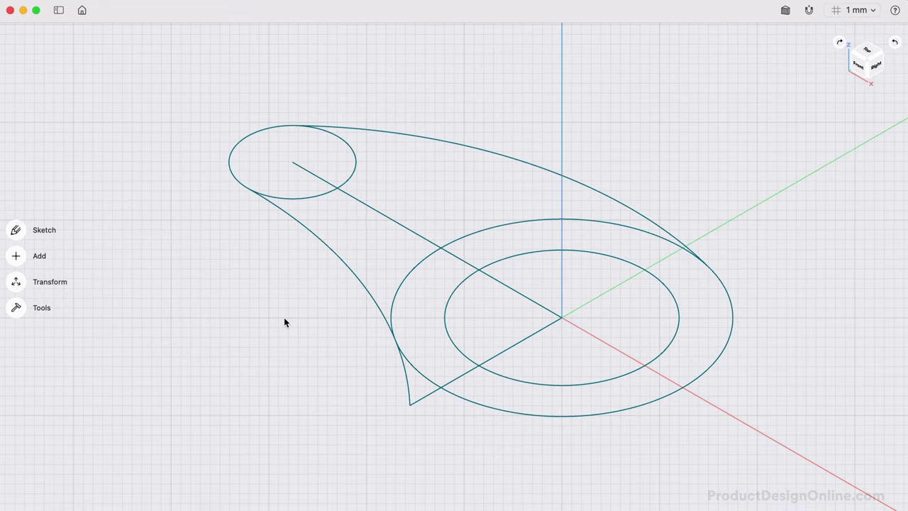
pyautogui.hscroll(5, 264, 326)
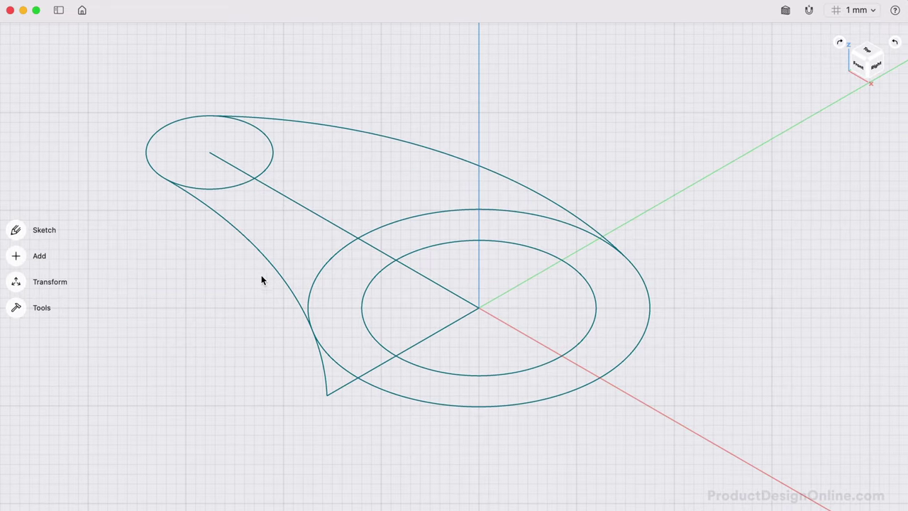
pyautogui.click(15, 309)
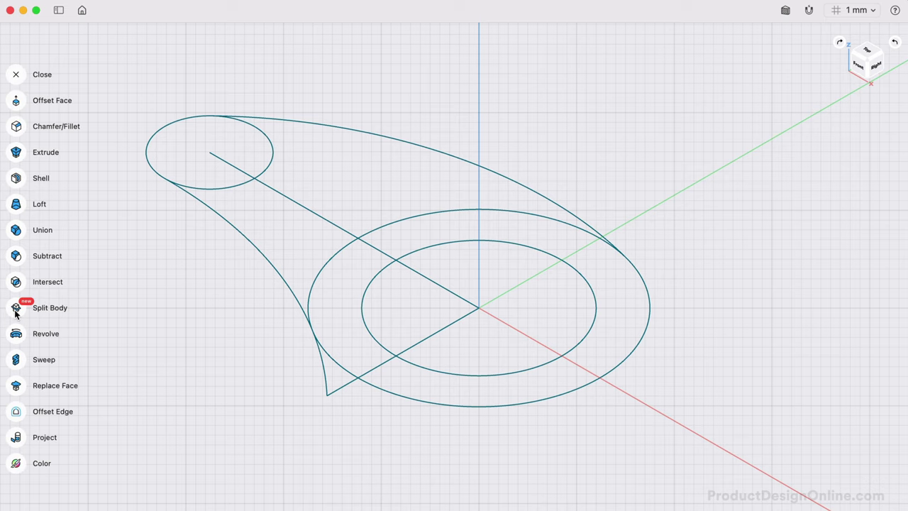
pyautogui.click(16, 152)
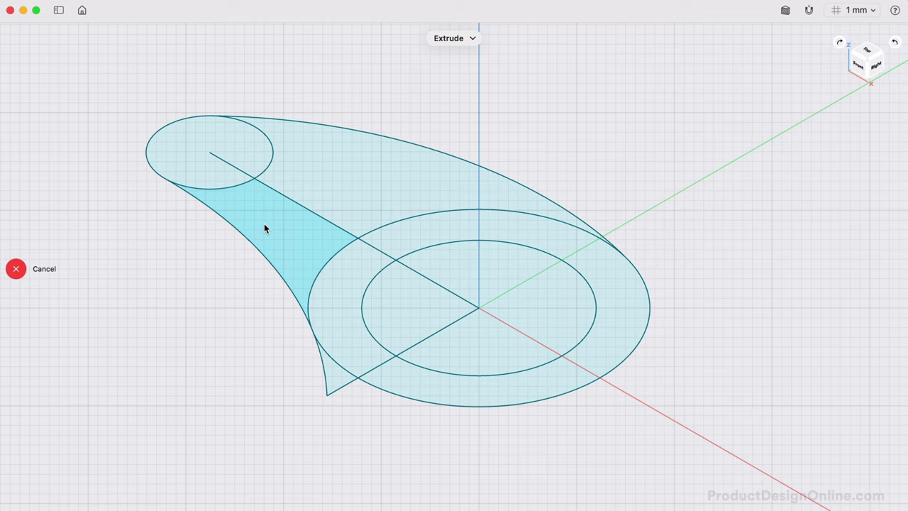
pyautogui.click(264, 223)
pyautogui.click(217, 181)
pyautogui.click(299, 176)
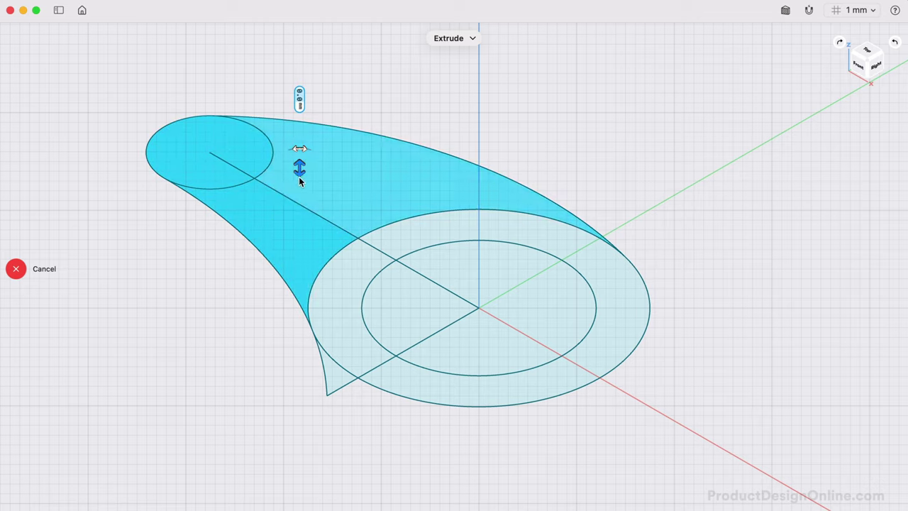
pyautogui.click(337, 298)
pyautogui.click(405, 240)
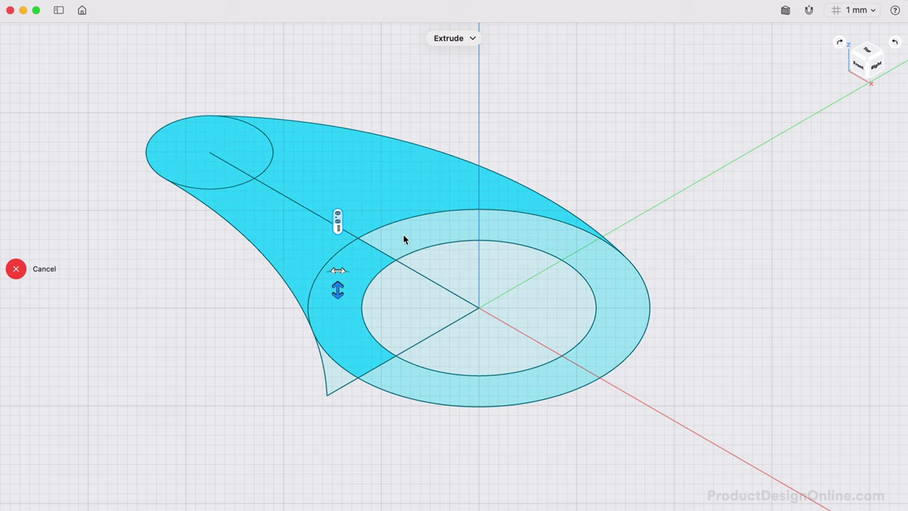
pyautogui.click(404, 240)
pyautogui.click(362, 375)
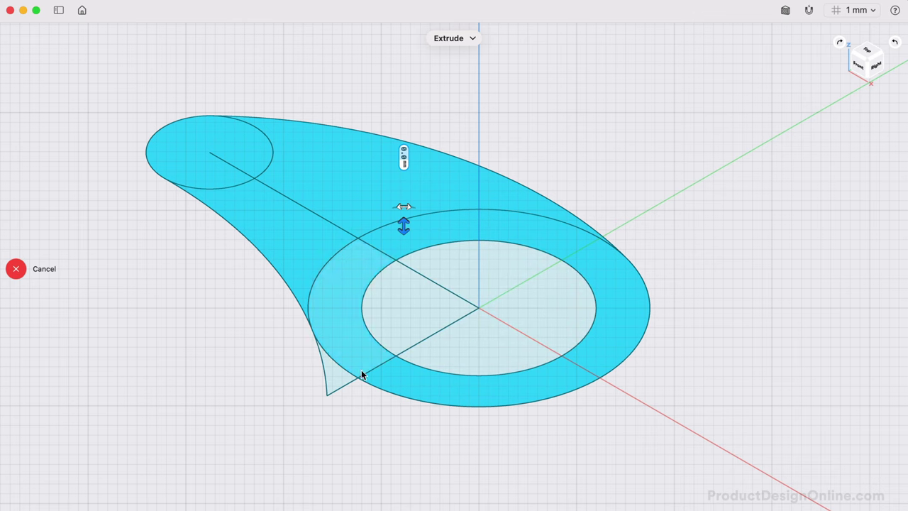
pyautogui.click(16, 268)
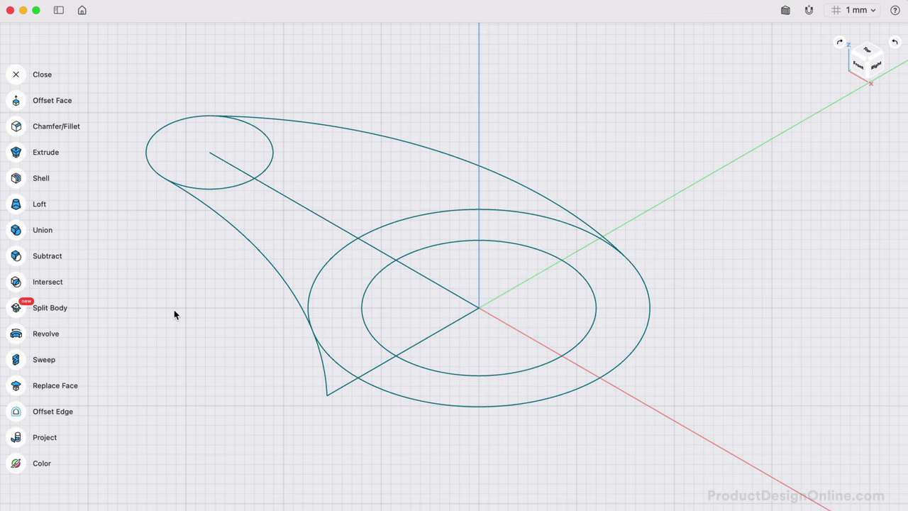
# Draw a line from the sketch origin up to the top of the outer circle
pyautogui.click(16, 74)
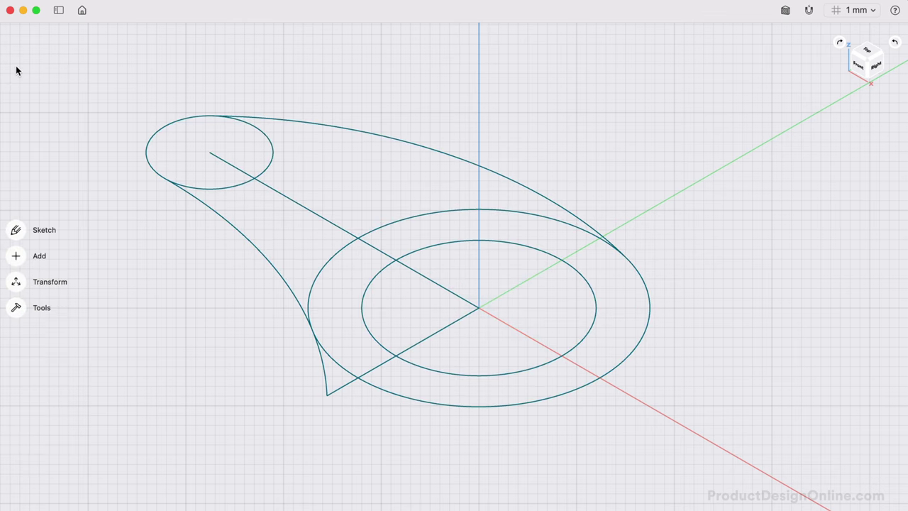
pyautogui.click(15, 231)
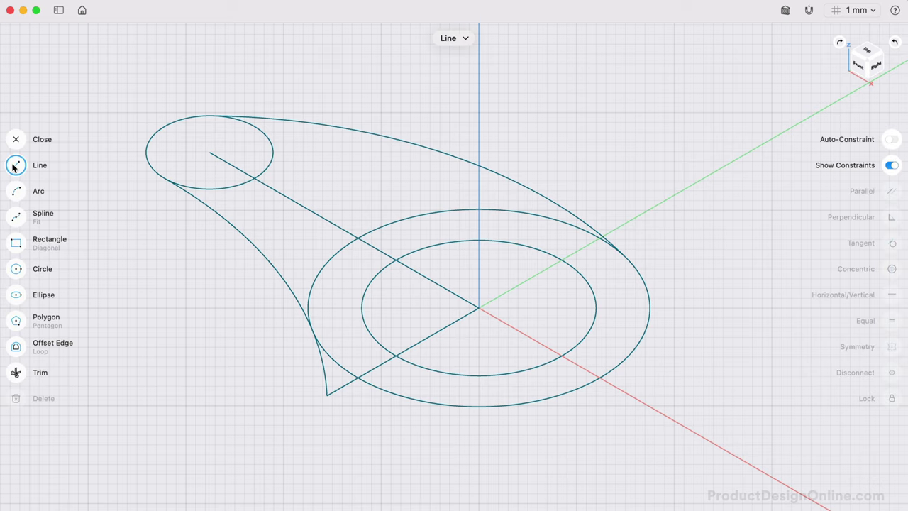
pyautogui.click(56, 163)
pyautogui.moveTo(867, 57); pyautogui.dragTo(823, 59)
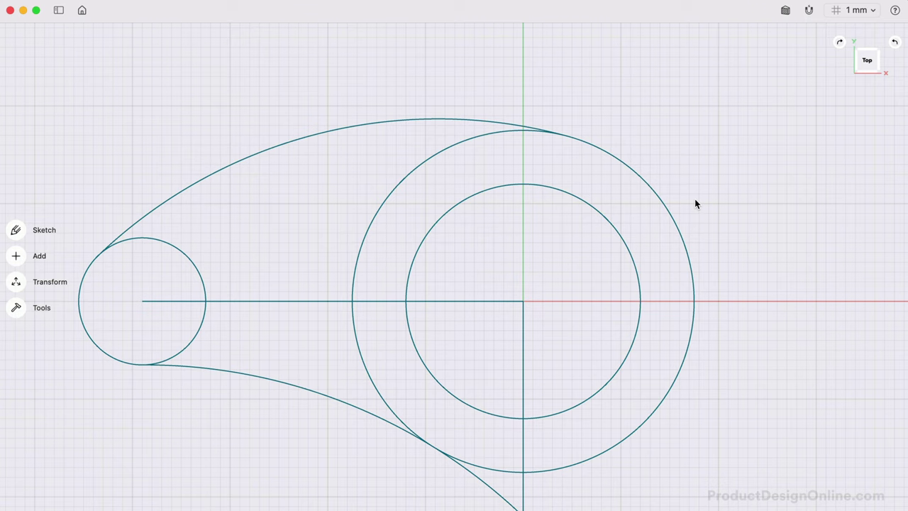
pyautogui.doubleClick(513, 310)
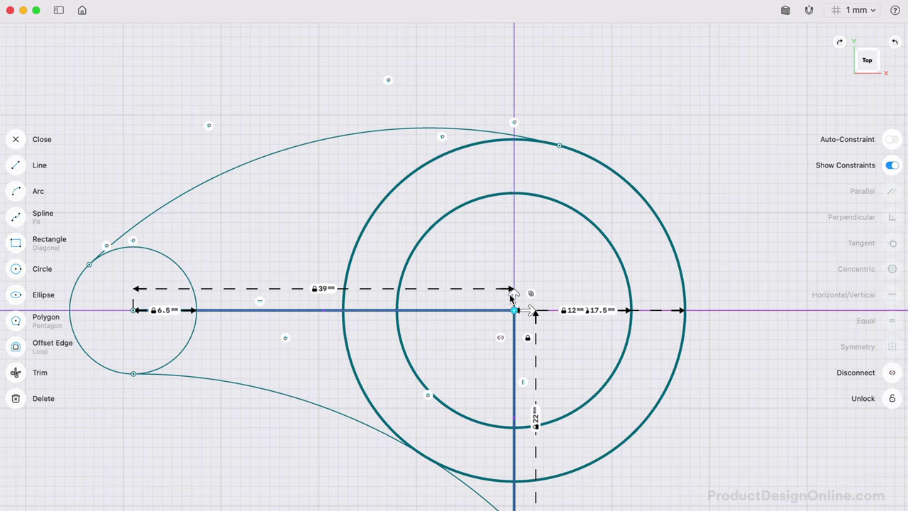
pyautogui.click(525, 273)
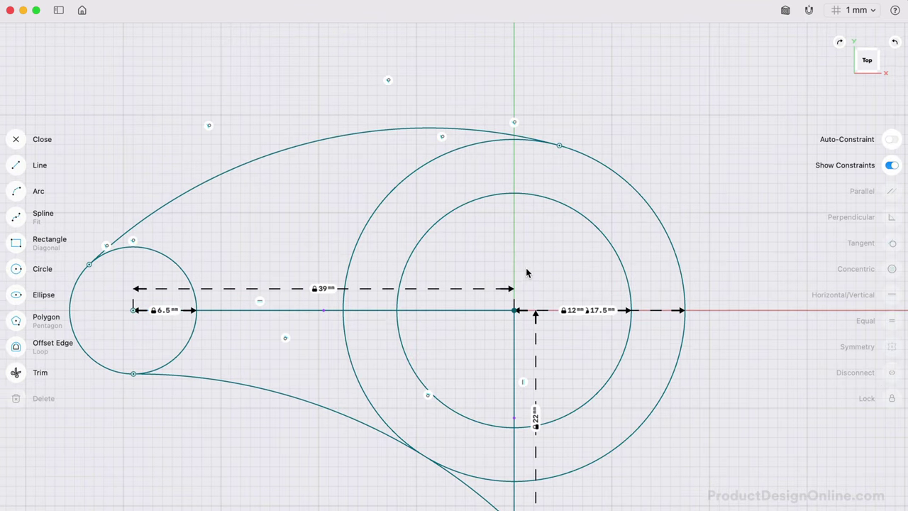
pyautogui.click(30, 168)
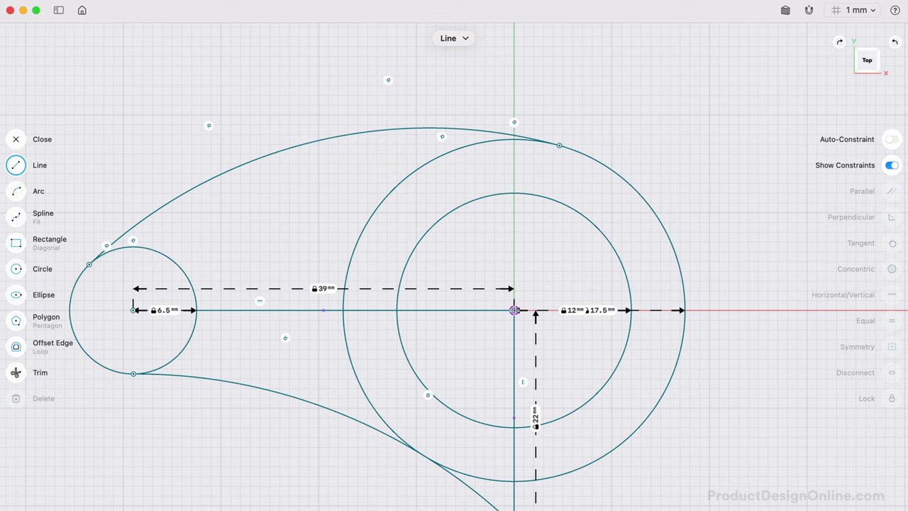
pyautogui.click(513, 310)
pyautogui.click(515, 139)
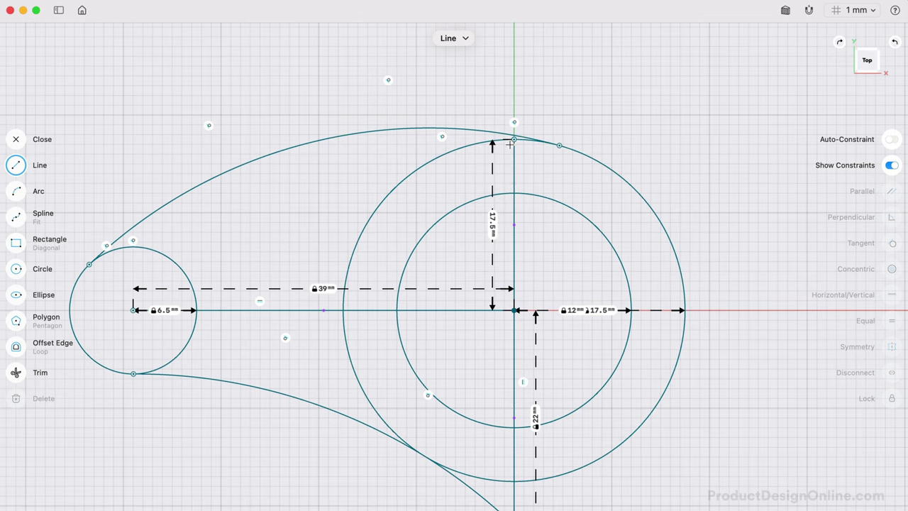
pyautogui.press('Escape')
# Constrain the new line vertical and snap the top arc's end onto it
pyautogui.click(514, 186)
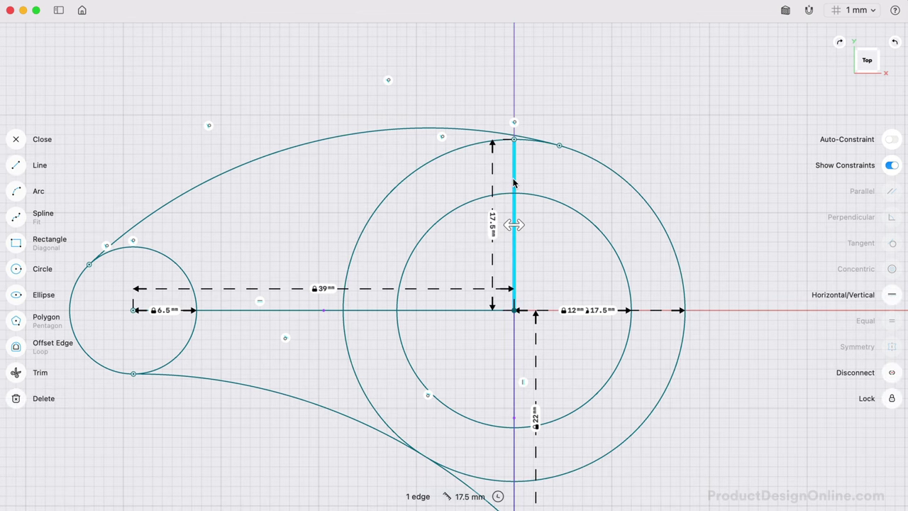
pyautogui.click(892, 296)
pyautogui.press('Escape')
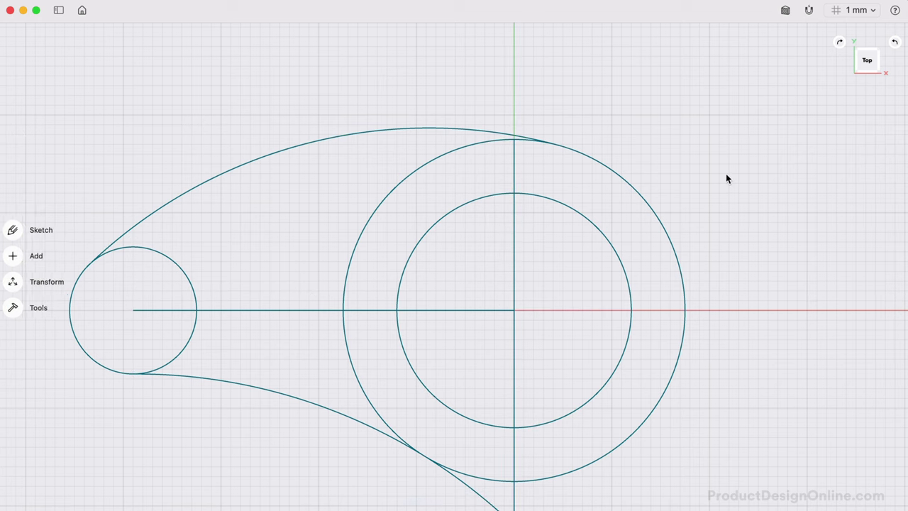
pyautogui.scroll(3, 574, 140)
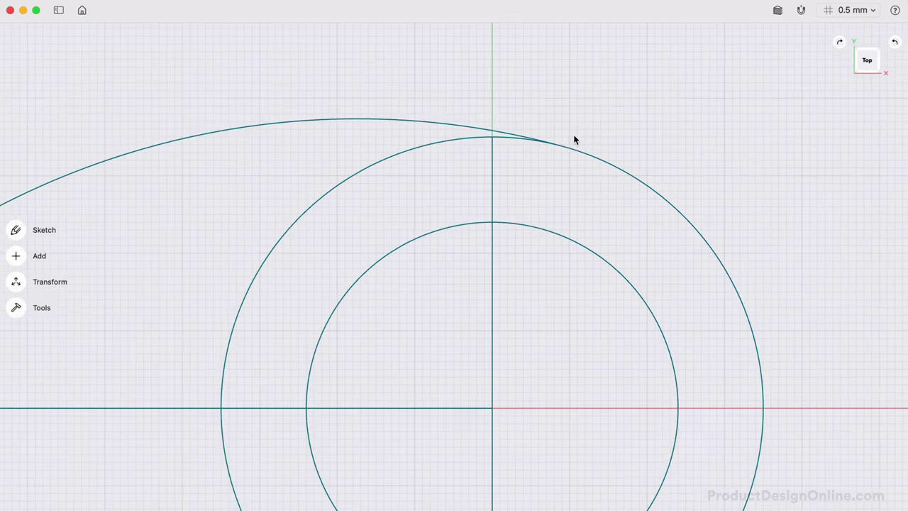
pyautogui.click(436, 119)
pyautogui.moveTo(563, 147); pyautogui.dragTo(489, 144)
pyautogui.click(539, 110)
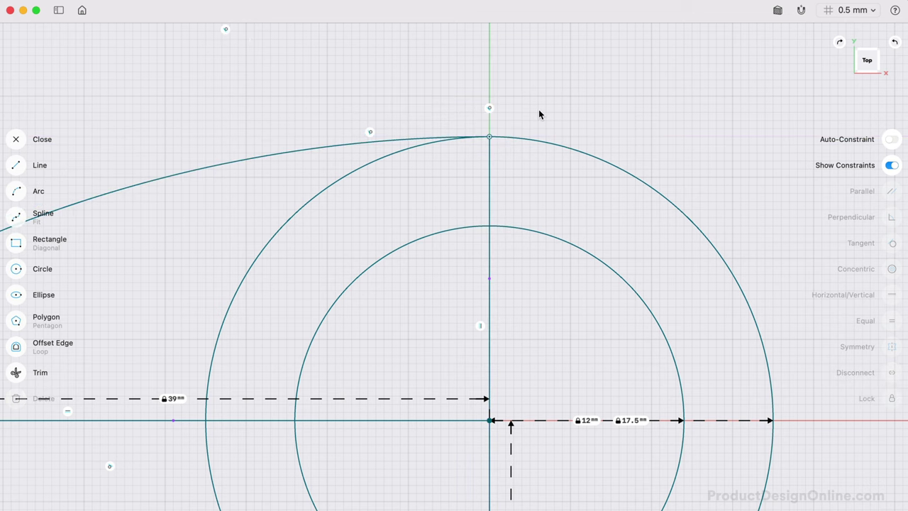
pyautogui.scroll(-5, 536, 110)
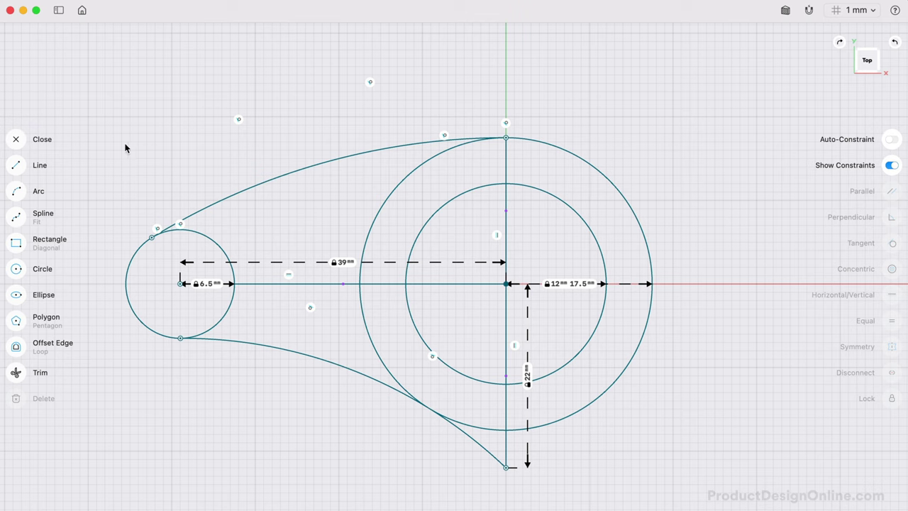
# Extrude the half teardrop profile's regions 10 mm upward into a solid body
pyautogui.click(17, 140)
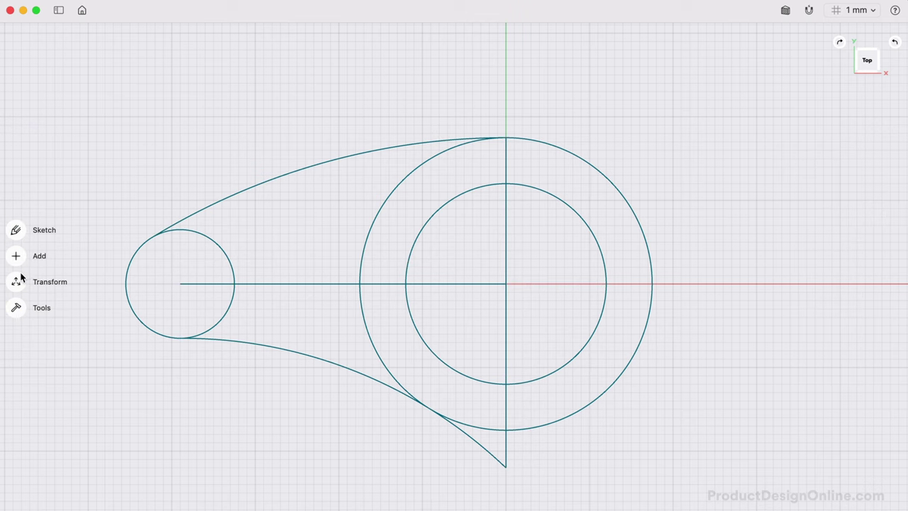
pyautogui.click(15, 310)
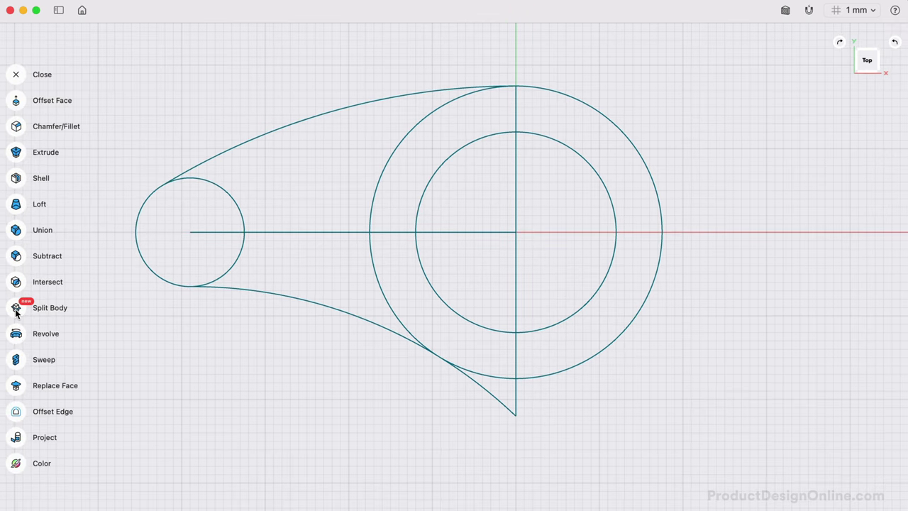
pyautogui.click(17, 153)
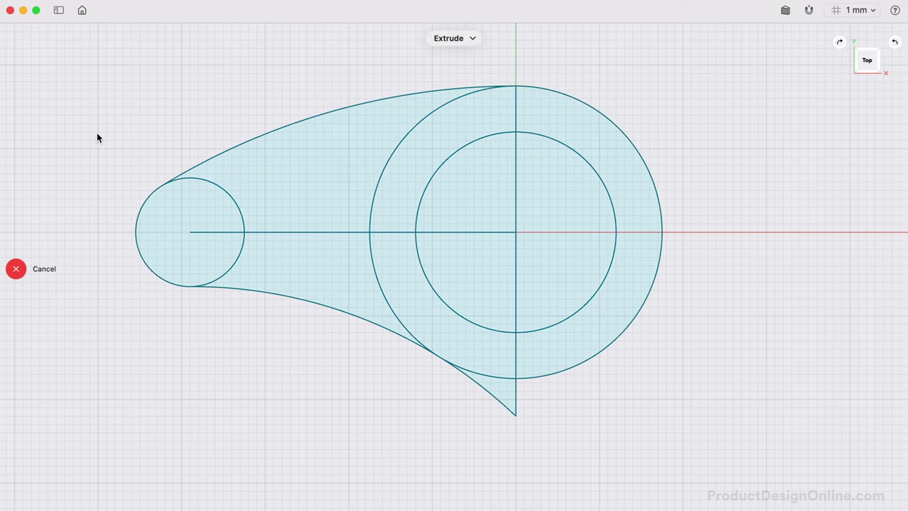
pyautogui.click(882, 74)
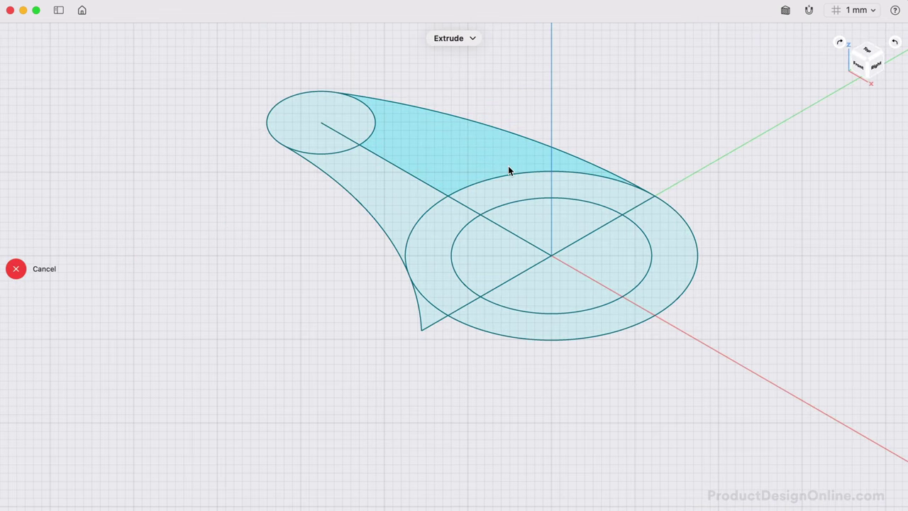
pyautogui.hscroll(5, 508, 165)
pyautogui.click(238, 165)
pyautogui.click(260, 206)
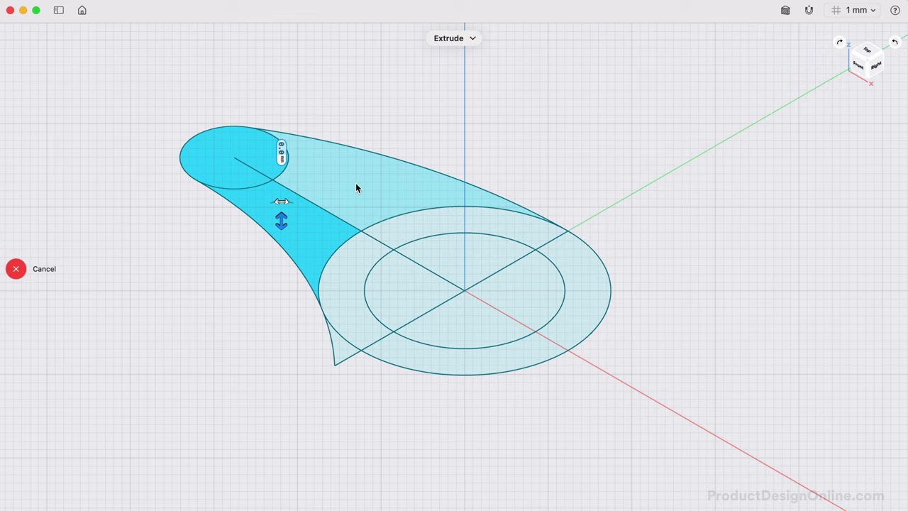
pyautogui.click(398, 228)
pyautogui.click(351, 262)
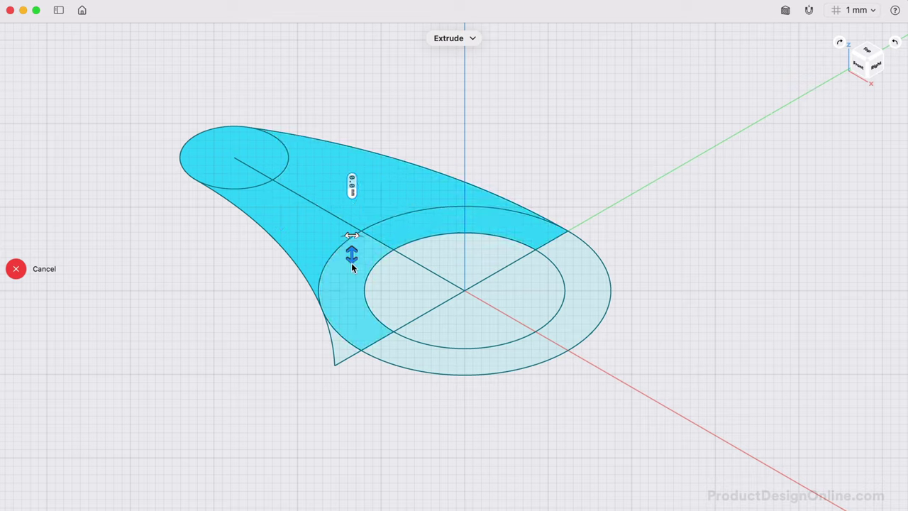
pyautogui.click(344, 342)
pyautogui.moveTo(343, 347); pyautogui.dragTo(342, 293)
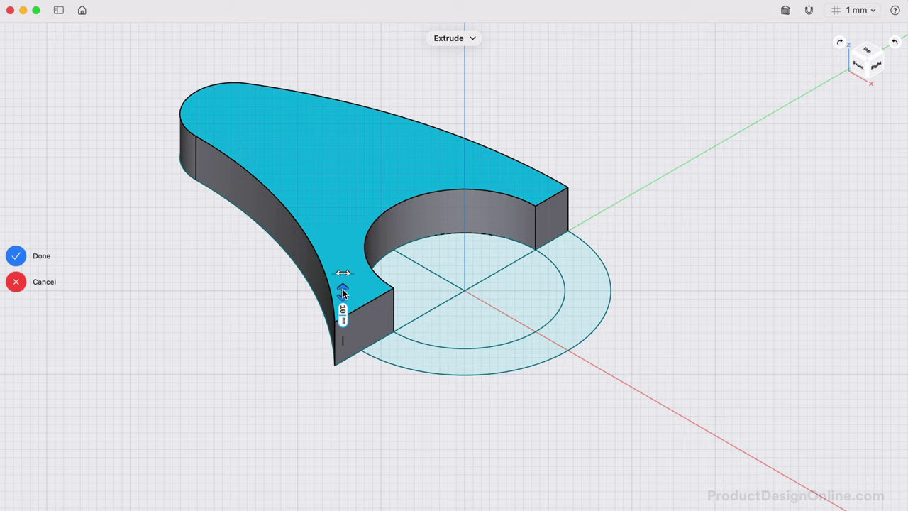
pyautogui.click(15, 258)
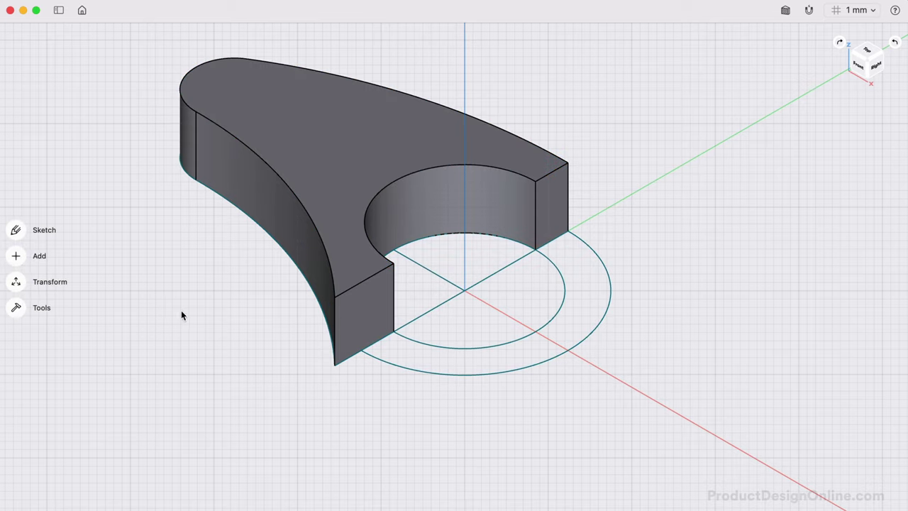
# Mirror the half body across its flat front face, keeping the original
pyautogui.click(17, 283)
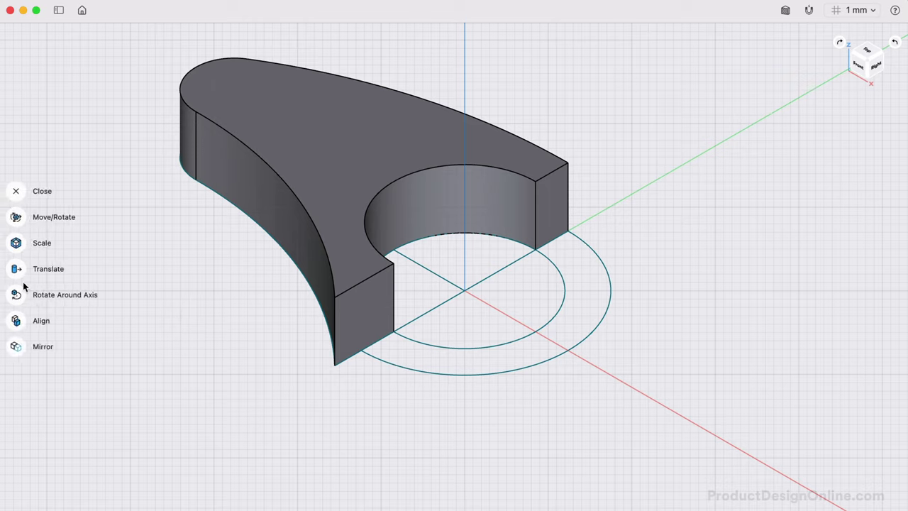
pyautogui.click(20, 350)
pyautogui.click(336, 130)
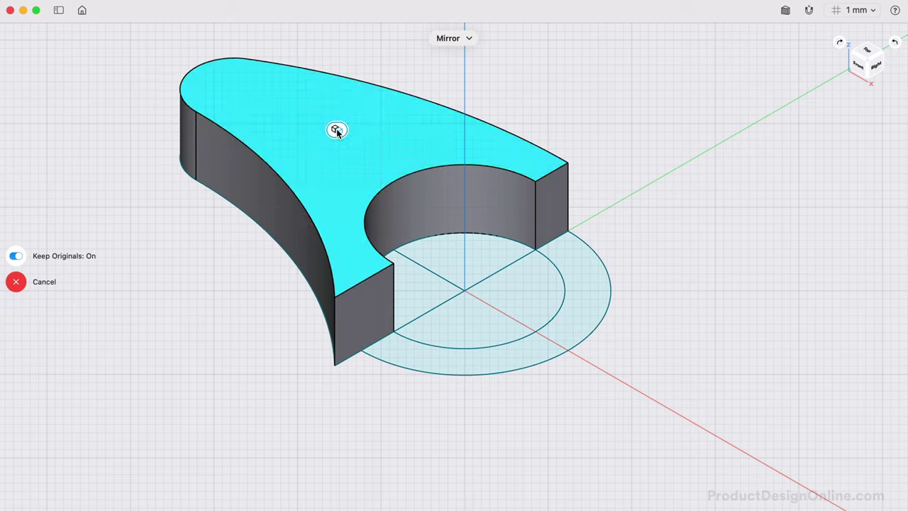
pyautogui.click(336, 130)
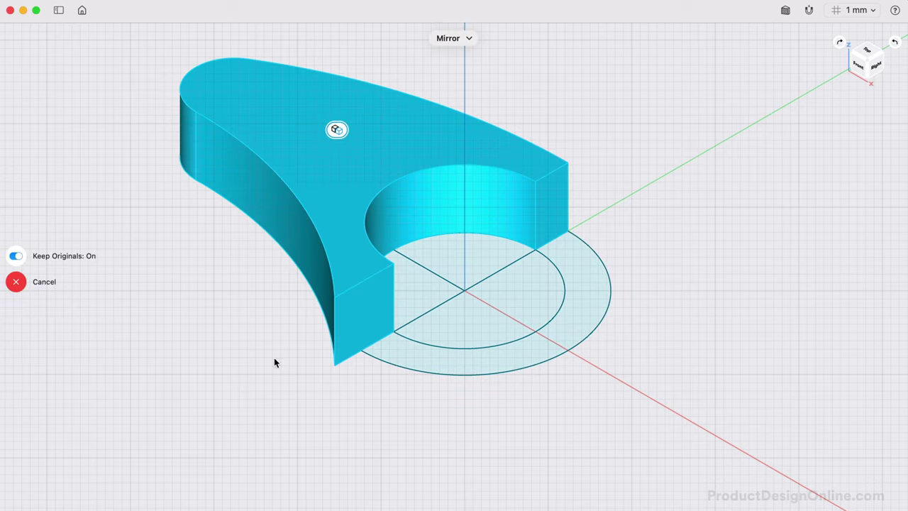
pyautogui.click(356, 321)
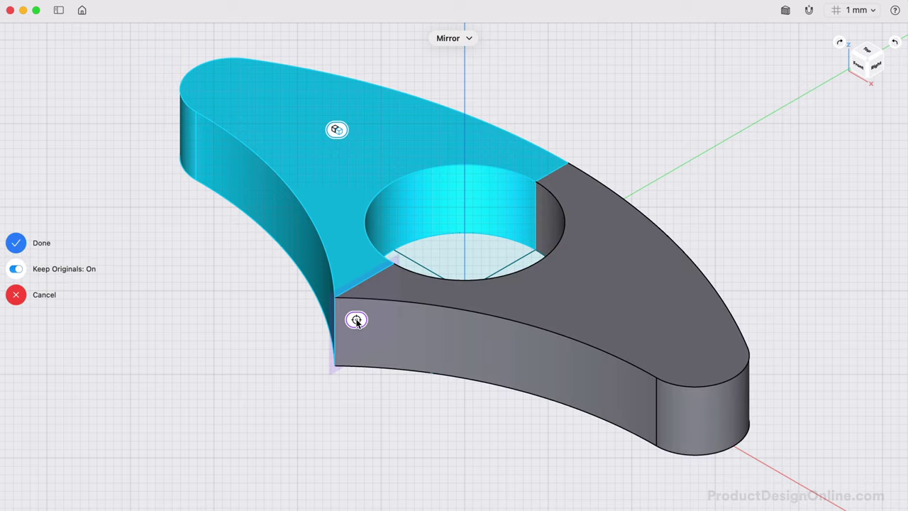
pyautogui.click(16, 243)
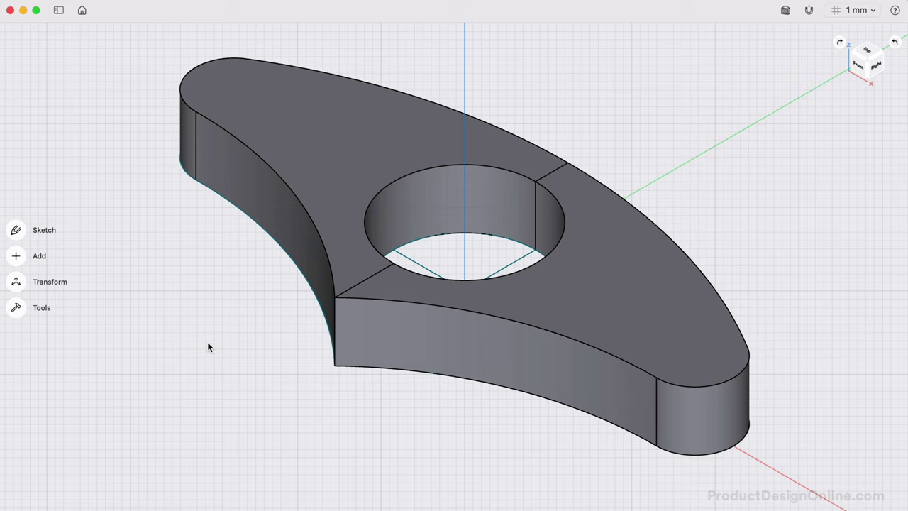
# Union the two mirrored halves into one body with Keep Originals off
pyautogui.click(16, 307)
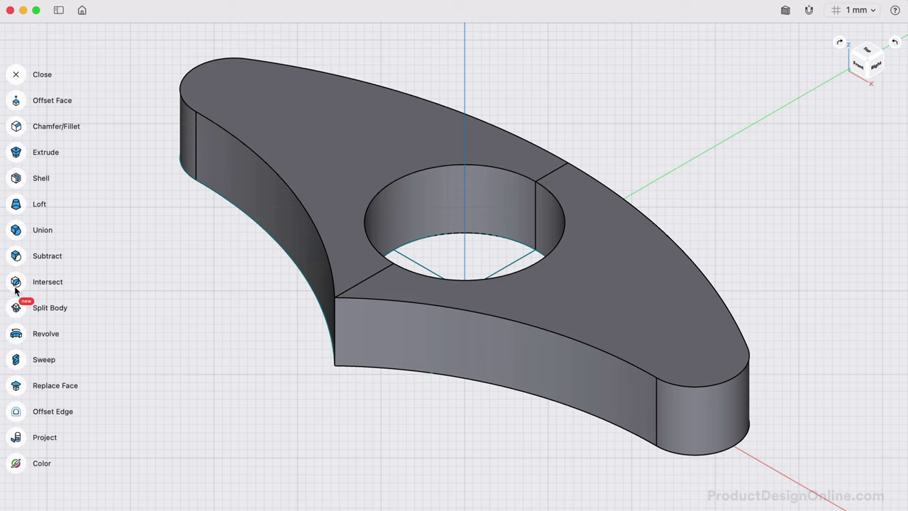
pyautogui.click(15, 234)
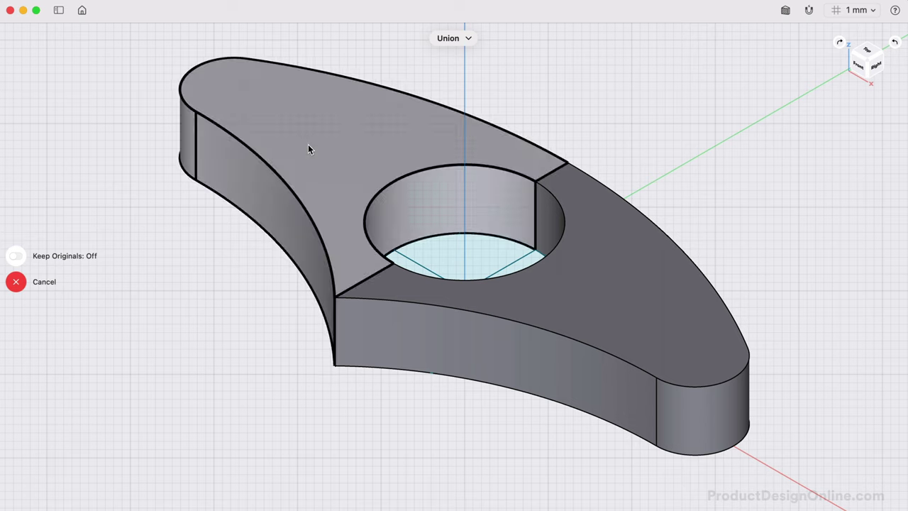
pyautogui.click(309, 147)
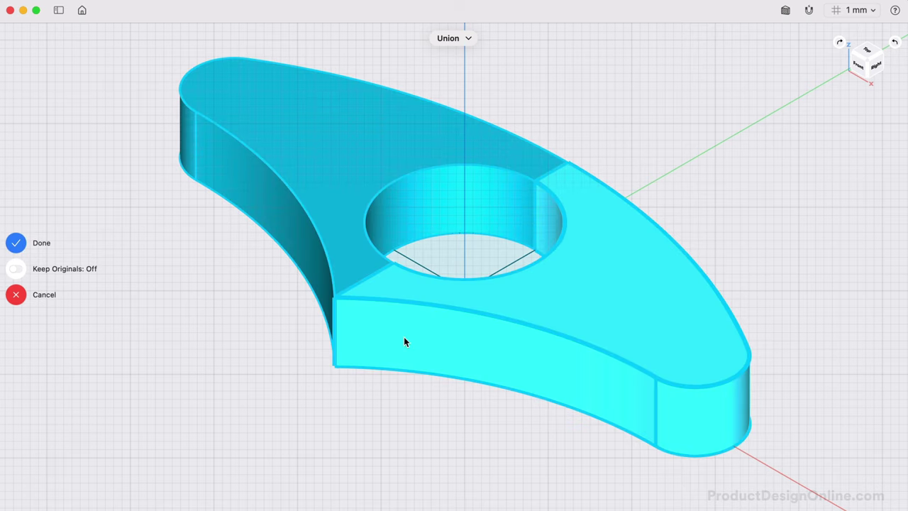
pyautogui.click(17, 243)
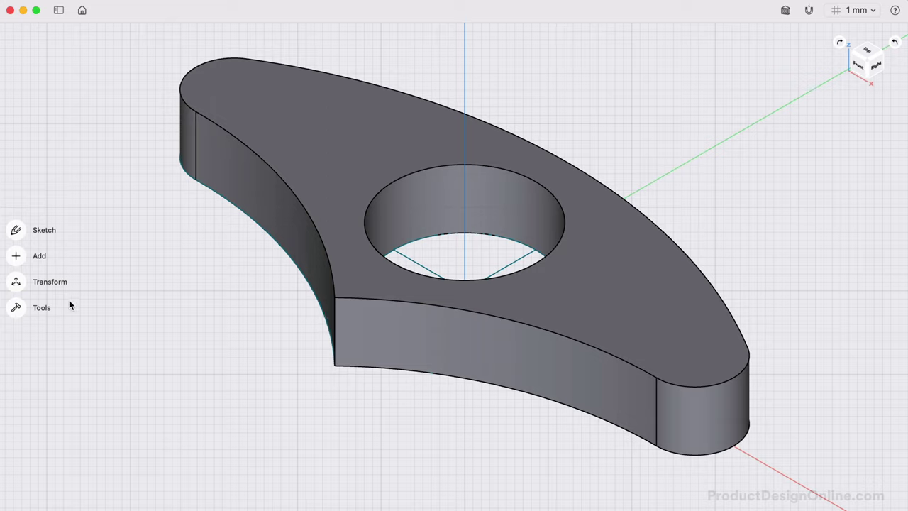
# Apply a 0.5 mm fillet to the vertical edge at the notch corner
pyautogui.click(16, 307)
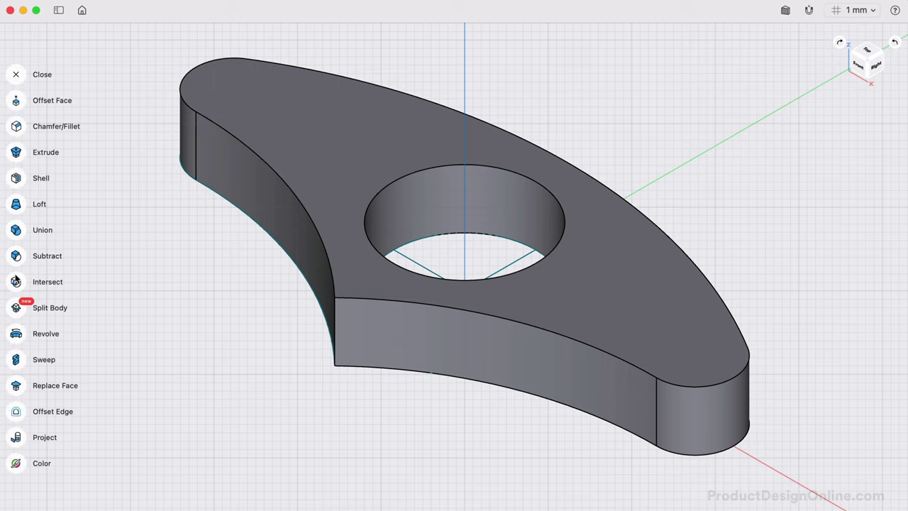
pyautogui.click(16, 127)
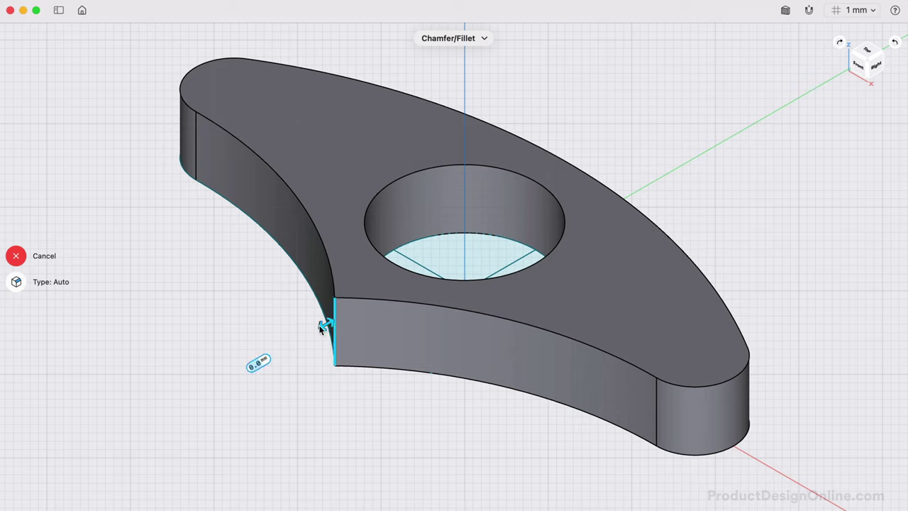
pyautogui.moveTo(334, 320); pyautogui.dragTo(311, 351)
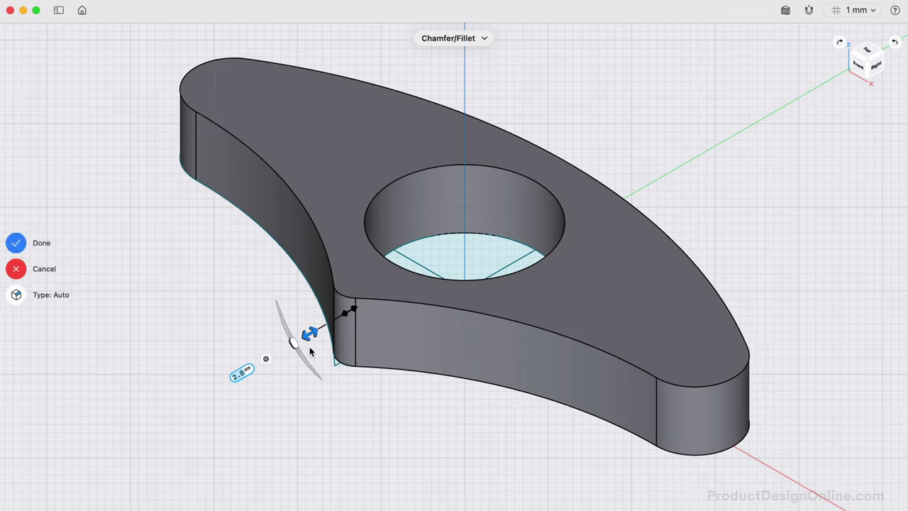
pyautogui.write('0.5')
pyautogui.press('Return')
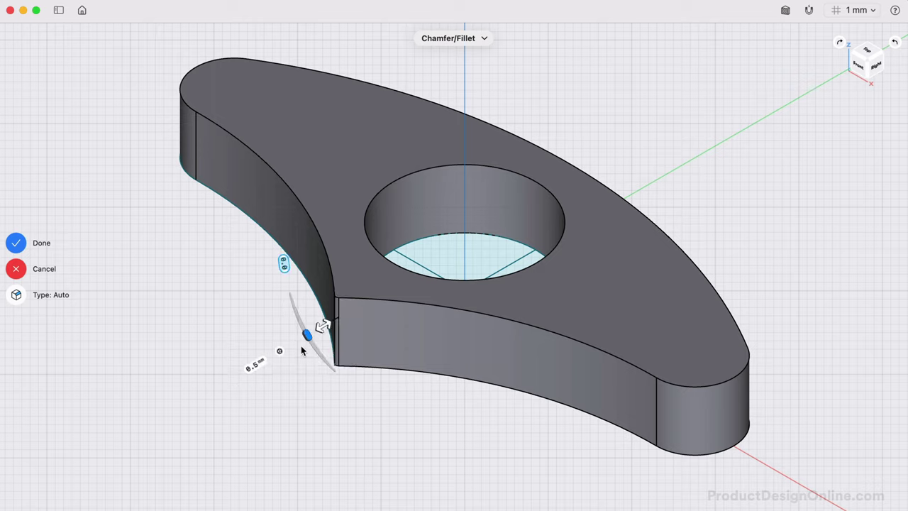
pyautogui.click(18, 244)
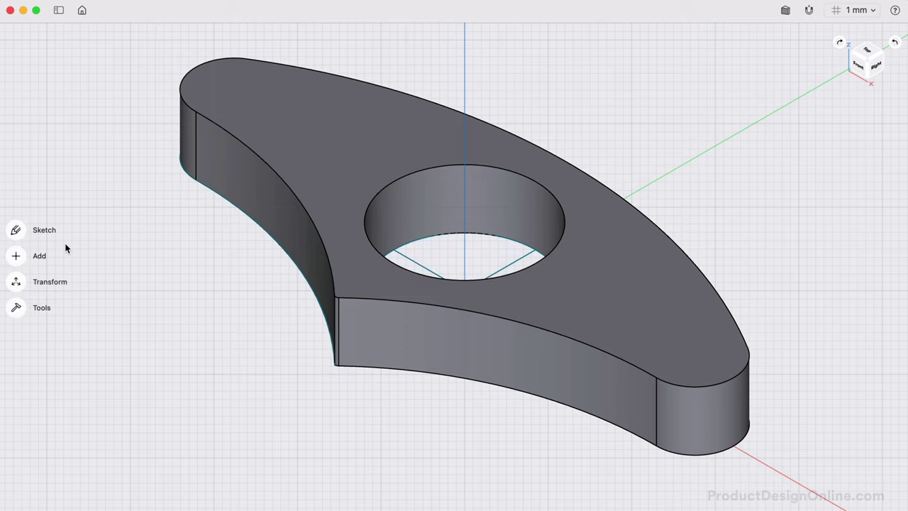
# Start a fillet and select the outline edges of the holder's top and bottom faces
pyautogui.click(16, 307)
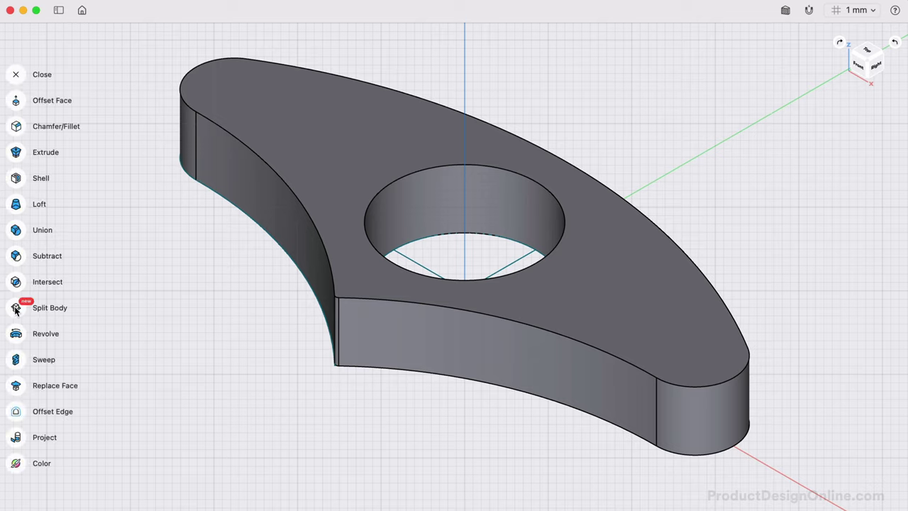
pyautogui.click(17, 126)
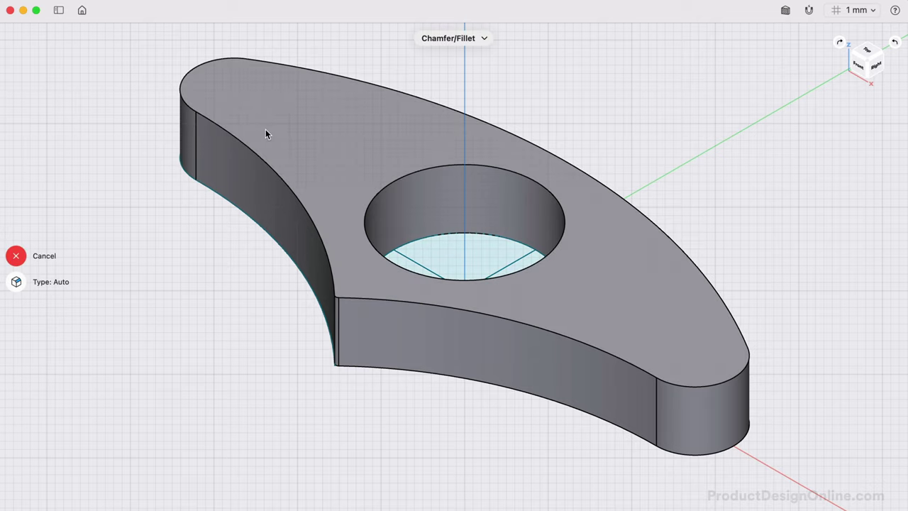
pyautogui.click(272, 132)
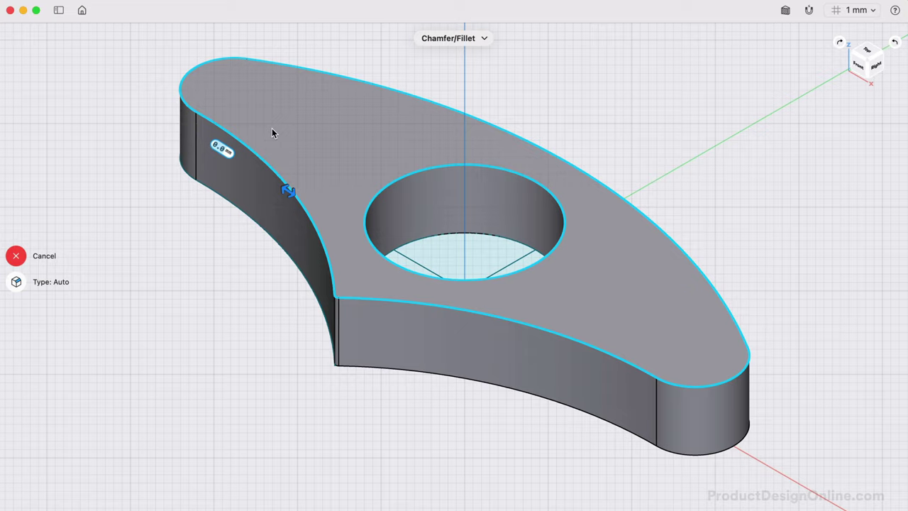
pyautogui.moveTo(869, 76); pyautogui.dragTo(872, 4)
pyautogui.click(869, 62)
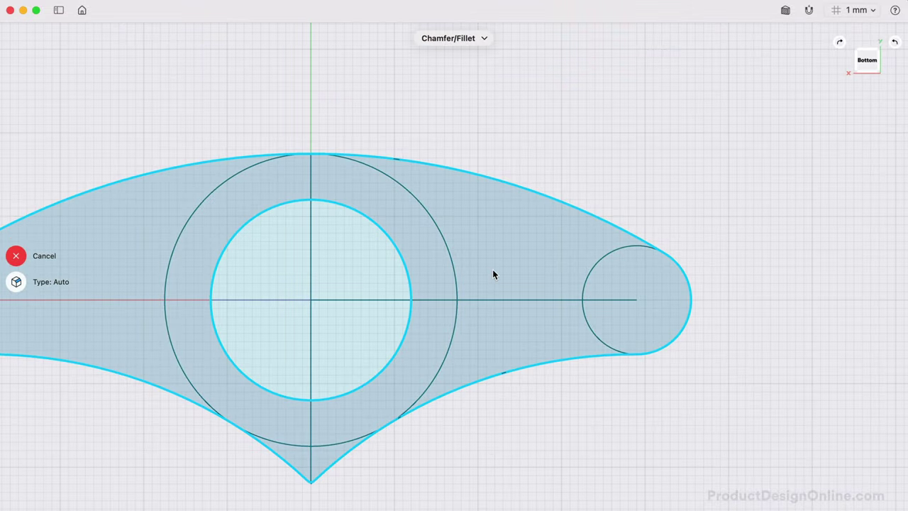
pyautogui.click(494, 274)
# Apply a 1.5 mm fillet to the selected top, bottom and thumb-hole edges
pyautogui.moveTo(867, 63); pyautogui.dragTo(779, 149)
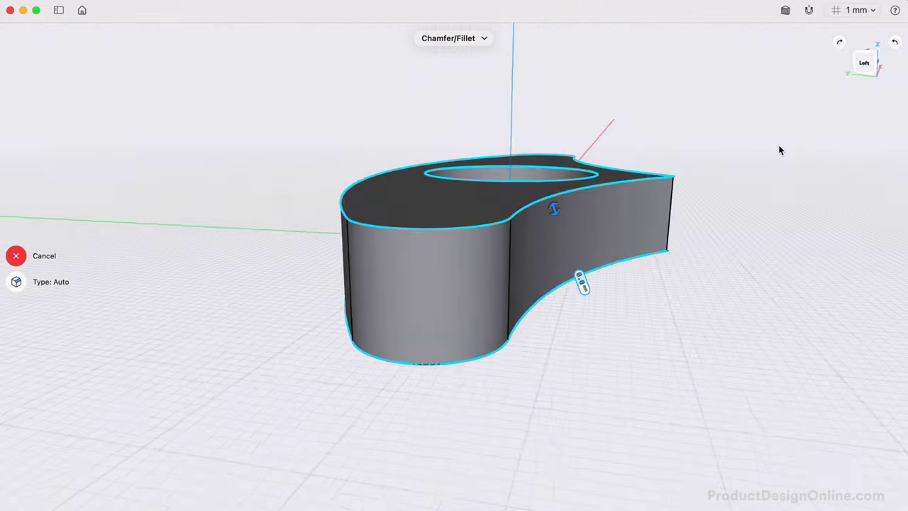
pyautogui.scroll(5, 721, 154)
pyautogui.scroll(-8, 716, 157)
pyautogui.hscroll(5, 716, 156)
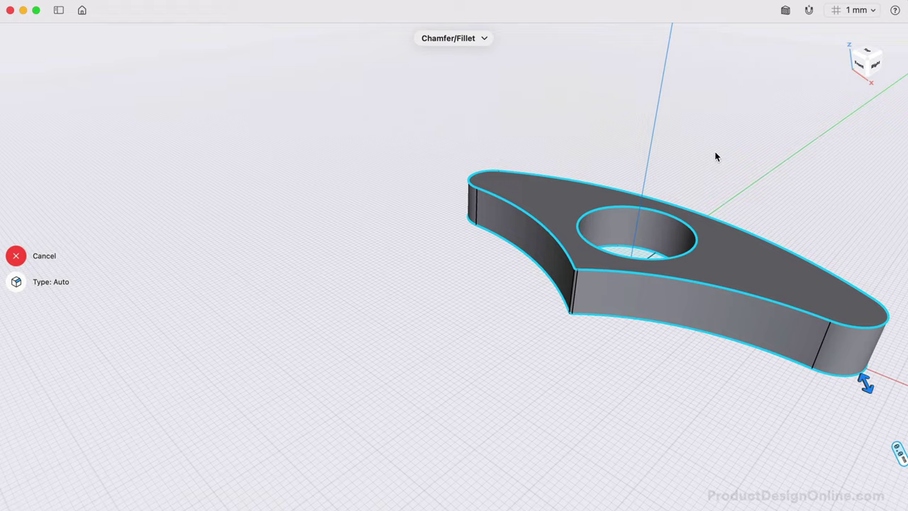
pyautogui.write('1.5')
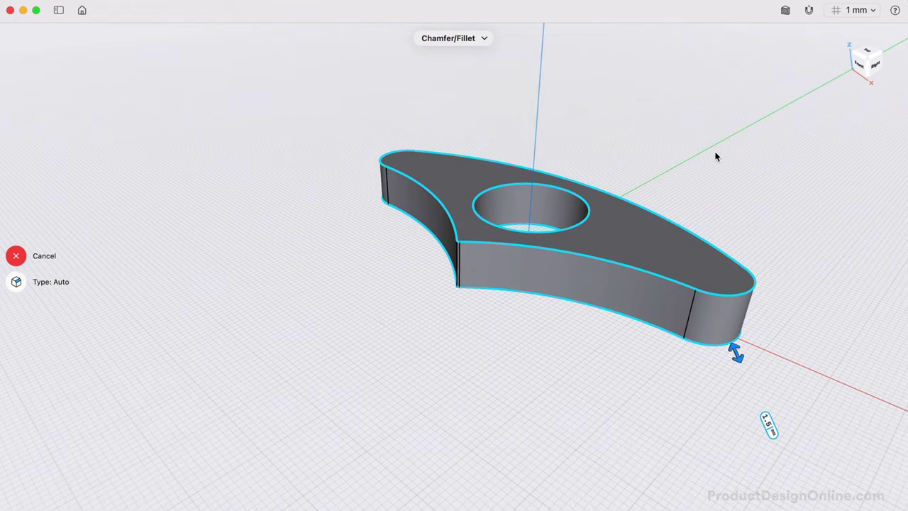
pyautogui.moveTo(738, 351); pyautogui.dragTo(741, 365)
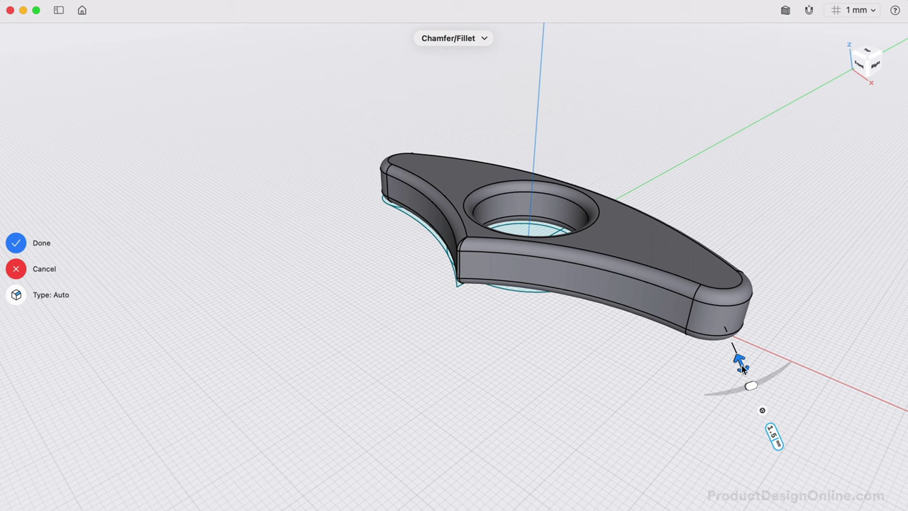
pyautogui.press('Return')
pyautogui.scroll(-5, 320, 269)
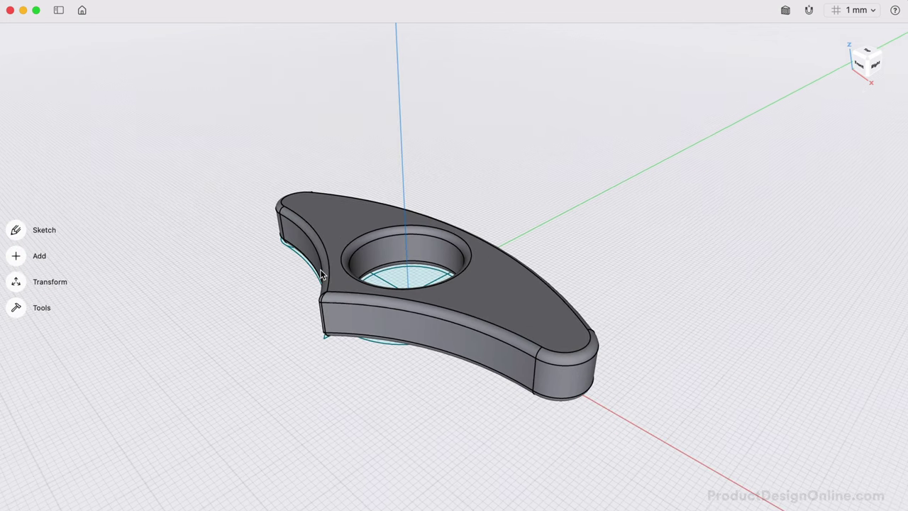
# Export the holder for 3D printing in 3MF format, named 'Book Holder', and save it
pyautogui.scroll(-2, 306, 299)
pyautogui.press('shift+super+e')
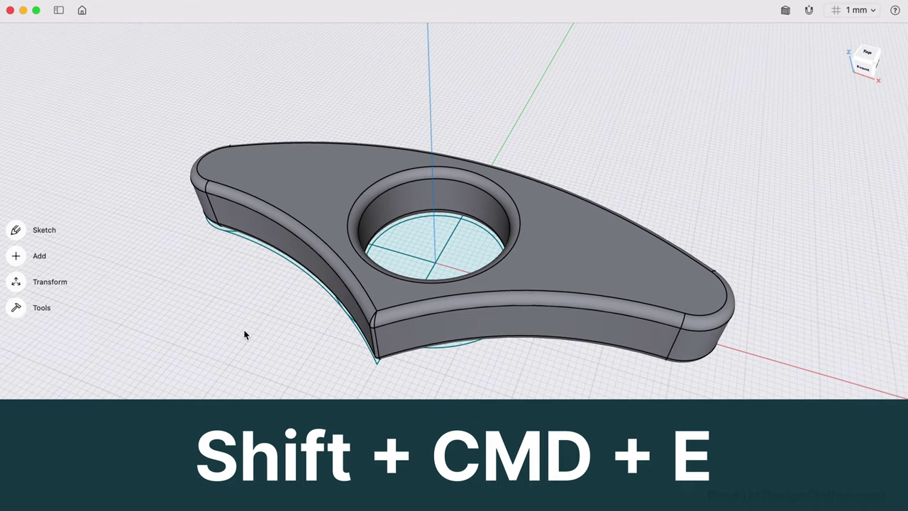
pyautogui.press('shift+super+e')
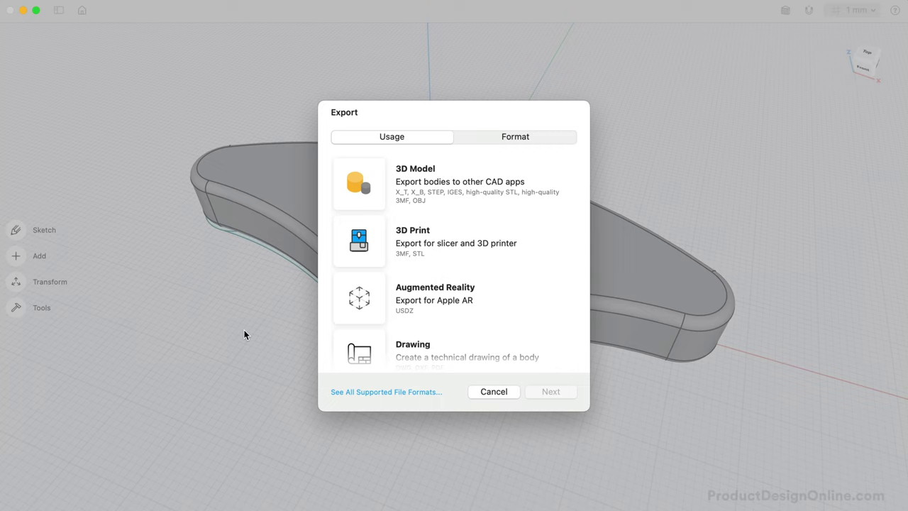
pyautogui.click(424, 244)
pyautogui.click(549, 390)
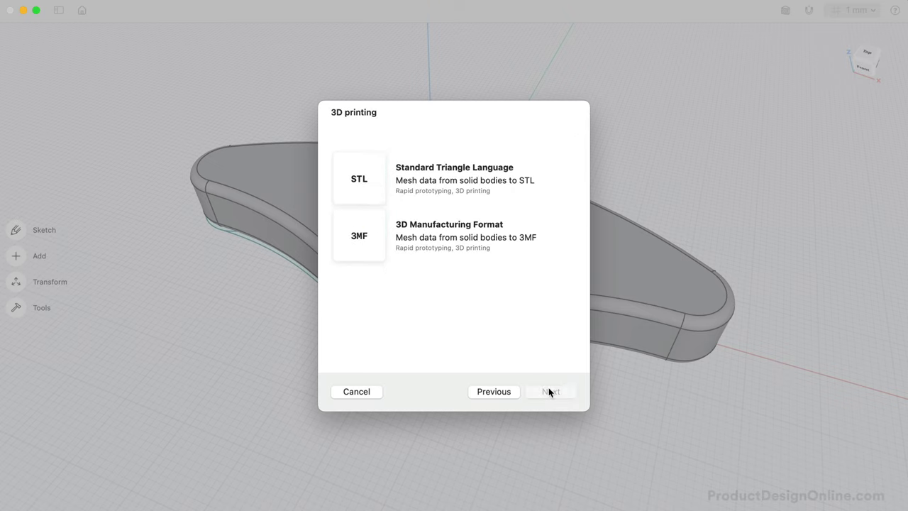
pyautogui.click(460, 245)
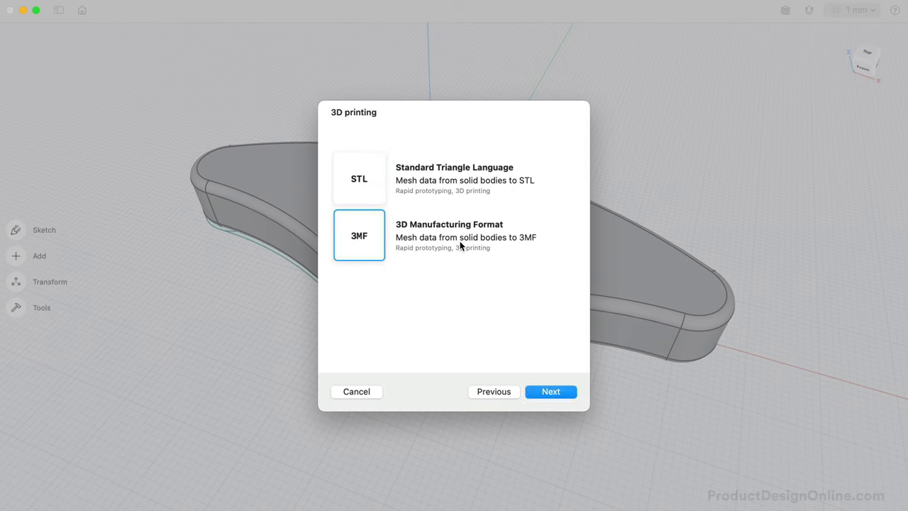
pyautogui.click(551, 392)
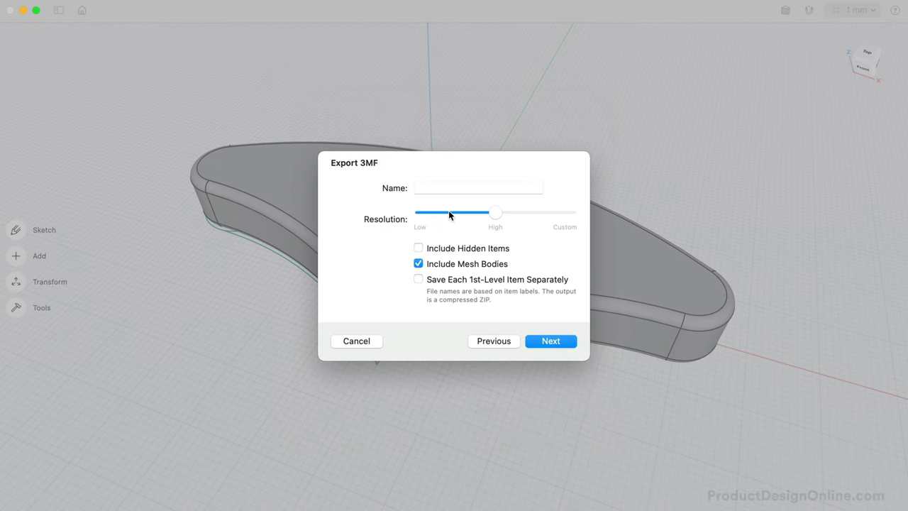
pyautogui.write('Book Holder')
pyautogui.click(537, 342)
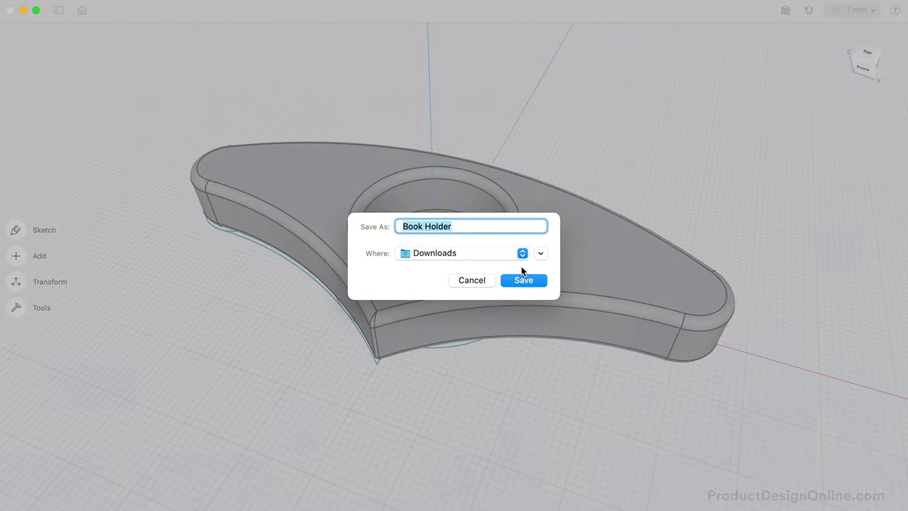
pyautogui.click(525, 279)
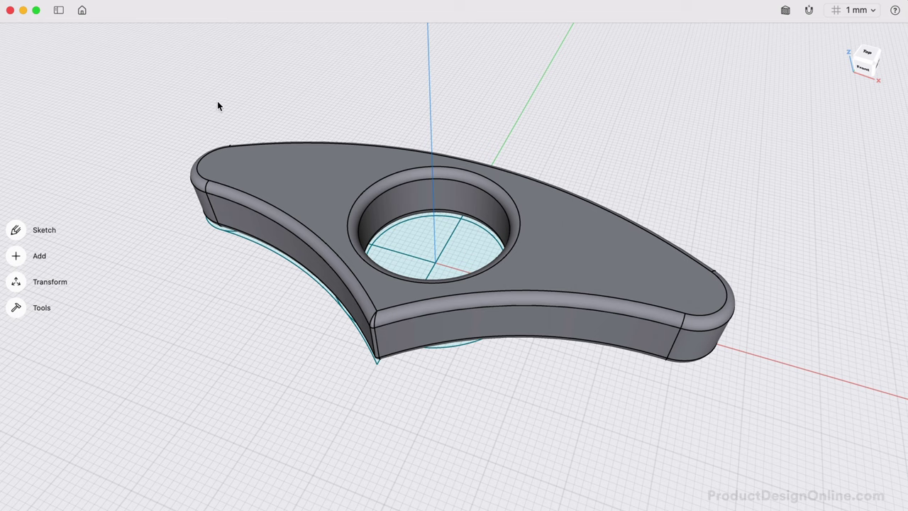
# From Home > Designs, rename the Unnamed Design to 'Day #1 - One Hand Book Holder'
pyautogui.click(83, 10)
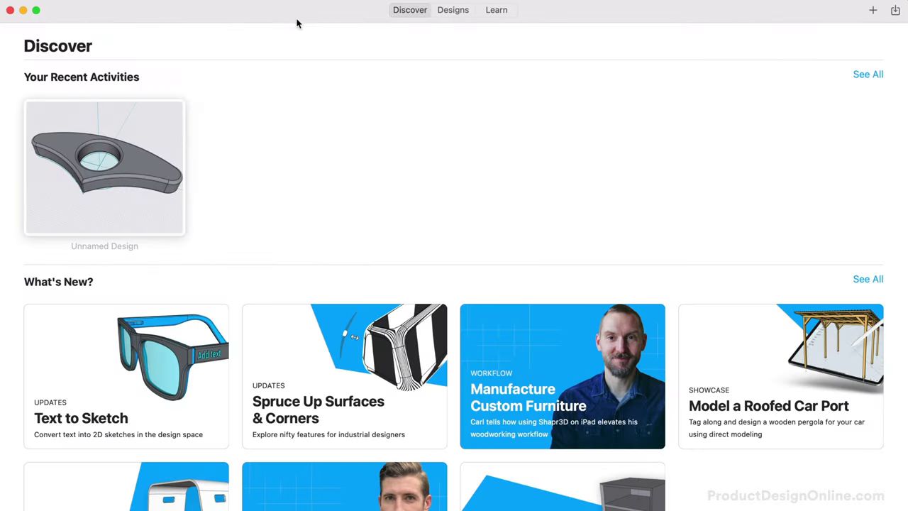
pyautogui.click(454, 10)
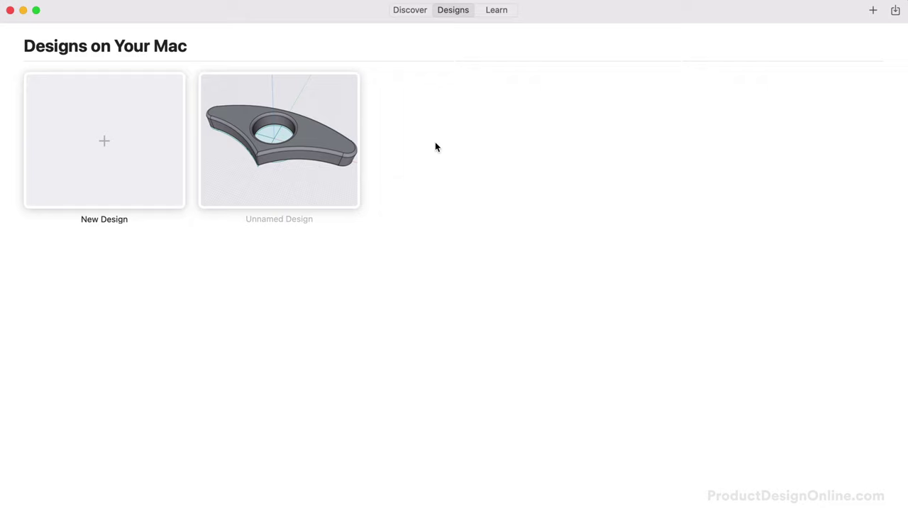
pyautogui.rightClick(308, 175)
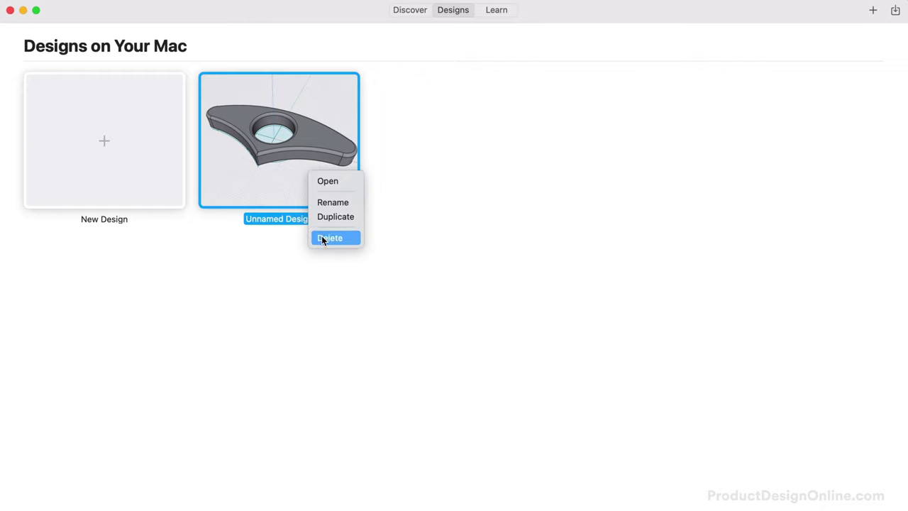
pyautogui.click(323, 205)
pyautogui.write('D')
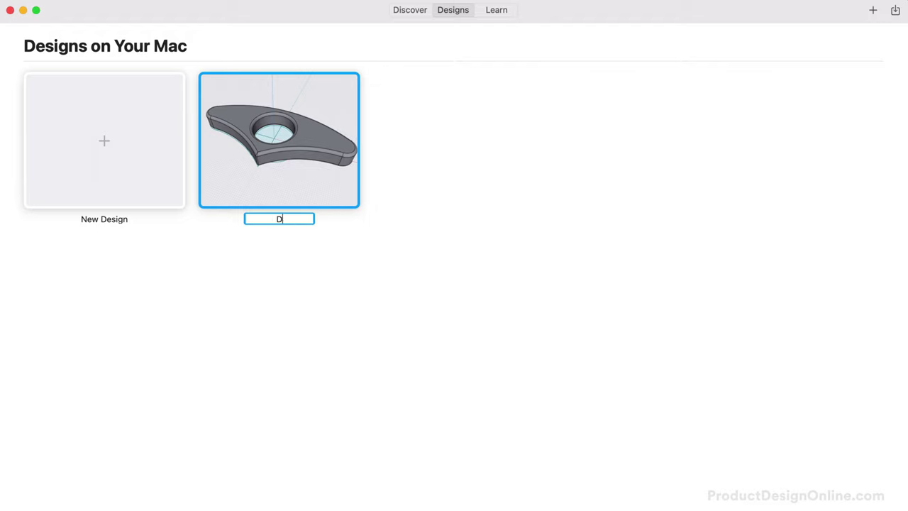
pyautogui.write('ay #1 - One Hand Book Holder')
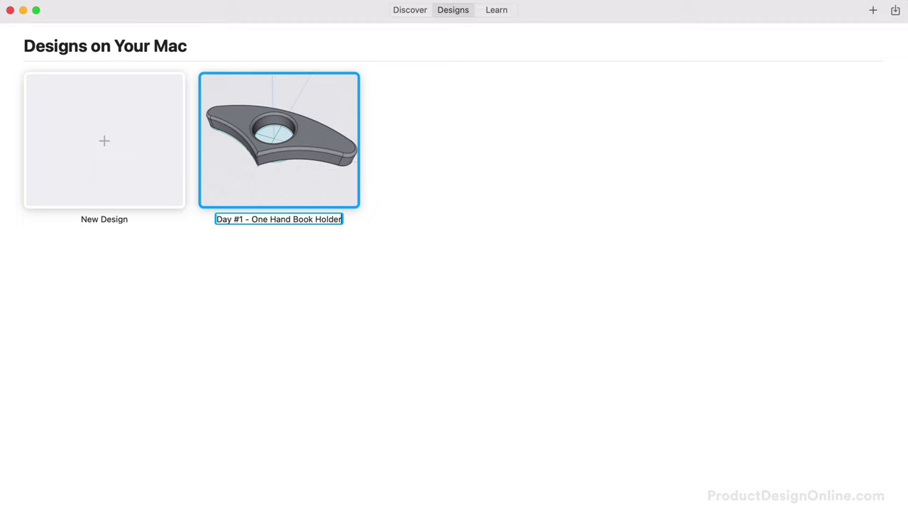
pyautogui.press('Return')
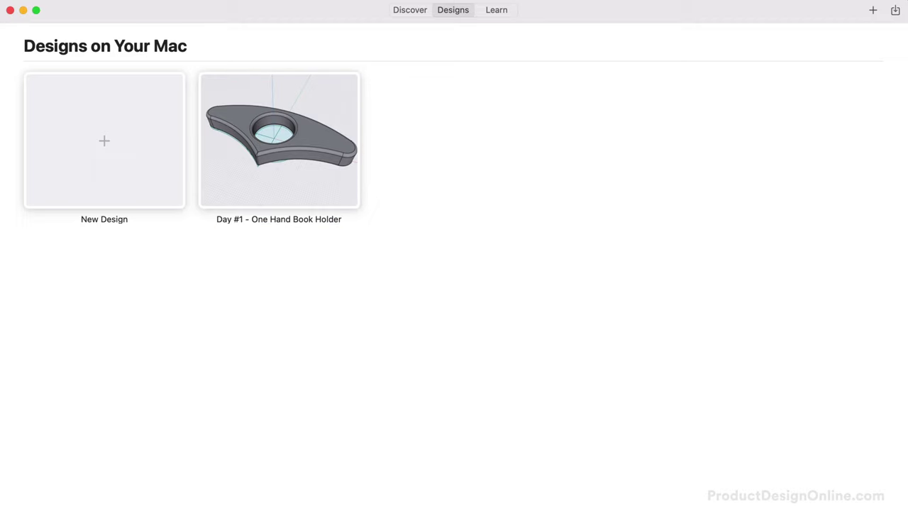